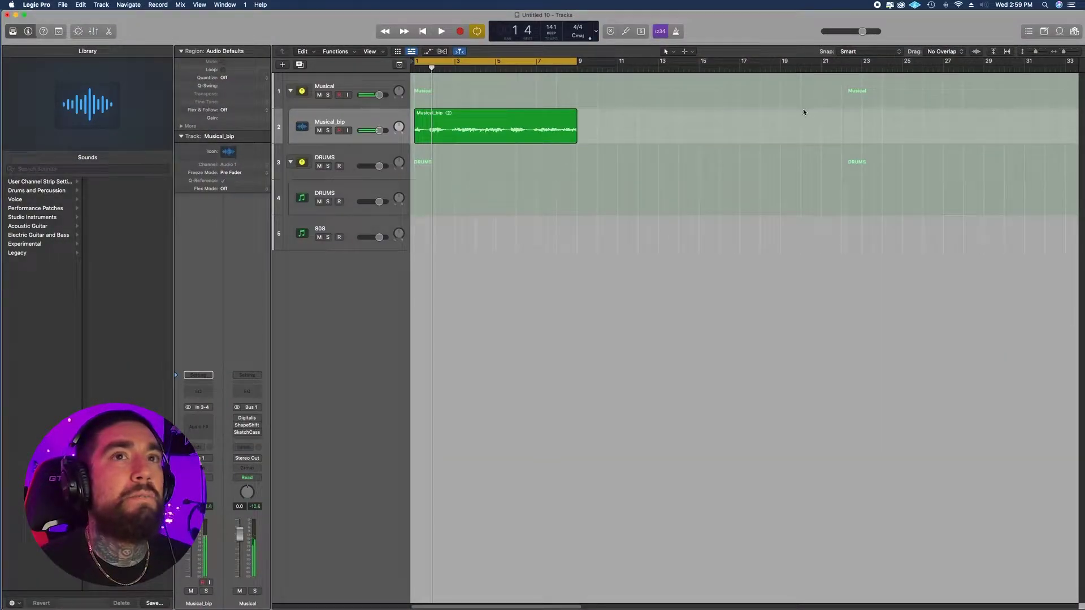
Zoom into the timeline and play the Musical_bip loop once from bar 1
left_click(414, 68)
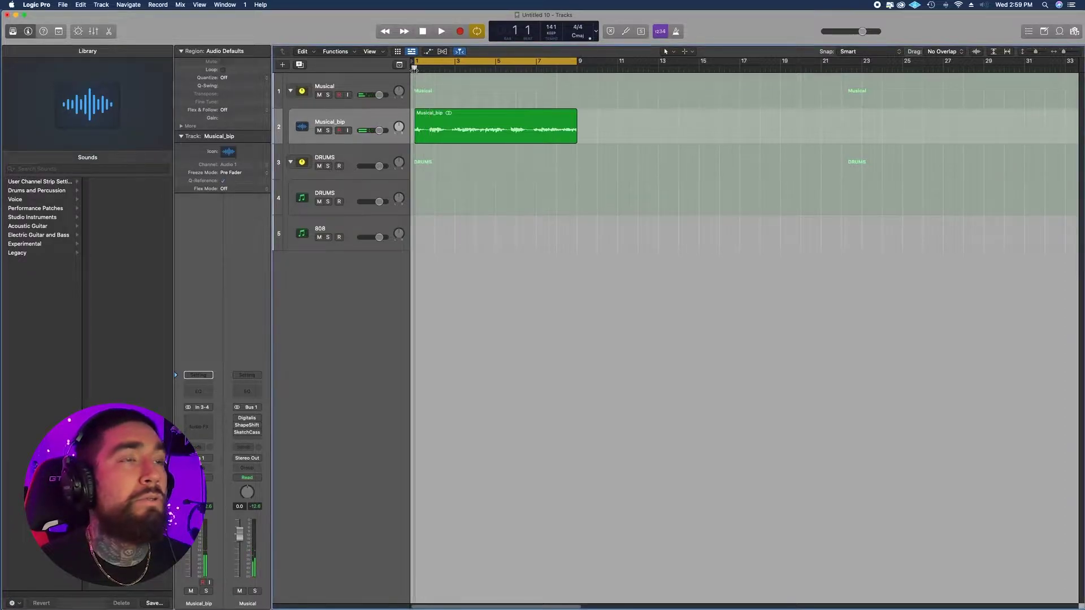
left_click_drag(1041, 55, 1064, 55)
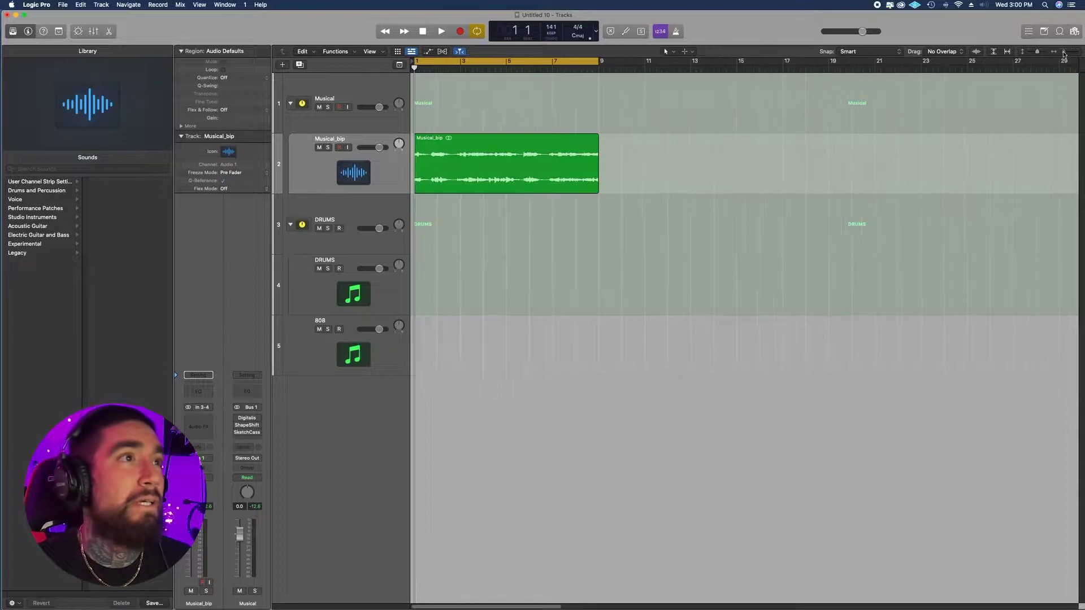
key("space")
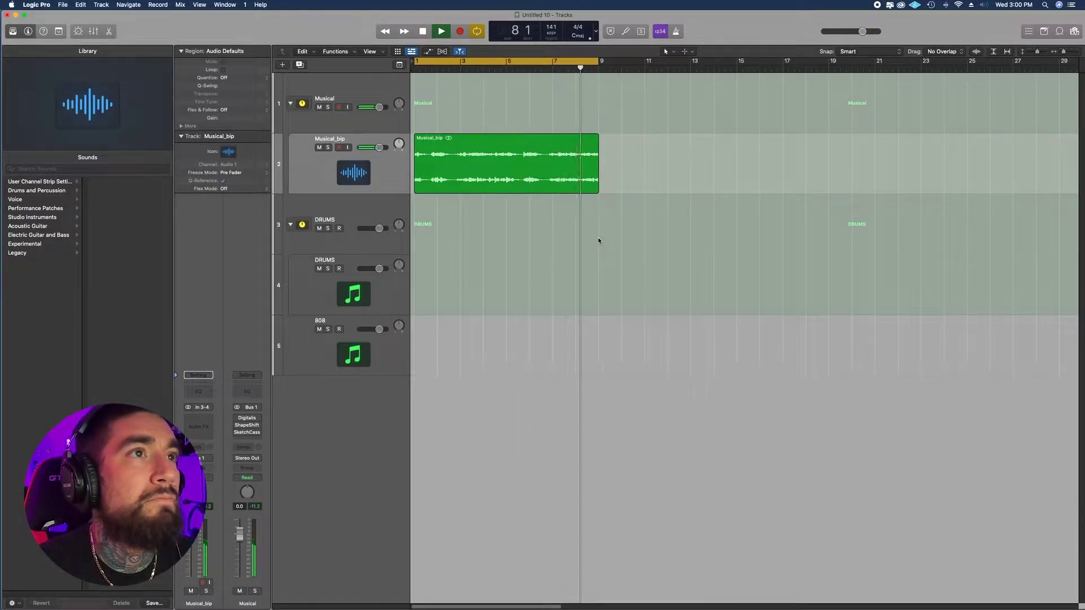
key("space")
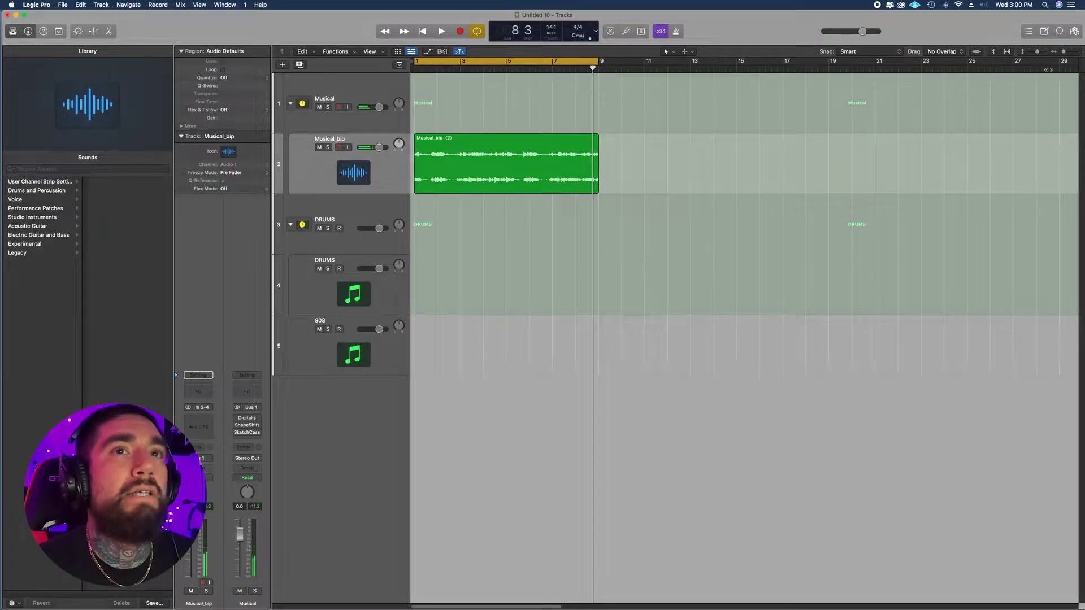
Make the track lanes taller and select the Musical bus track
left_click_drag(1038, 52, 1040, 52)
left_click(351, 107)
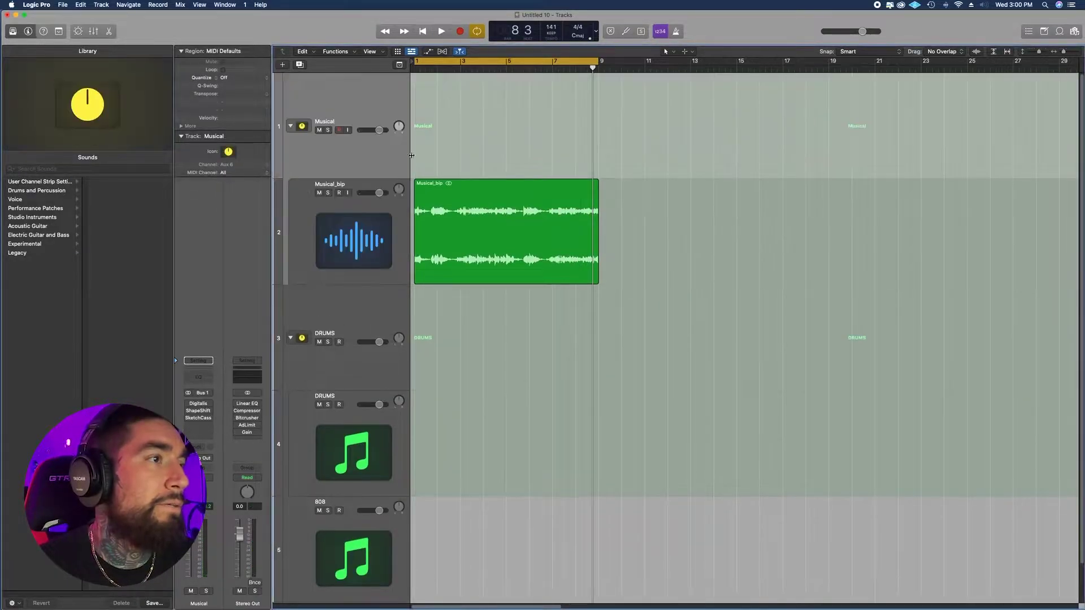
Open Digitalis on the Musical channel, place it beside the tracks, and play the loop through it
left_click(201, 405)
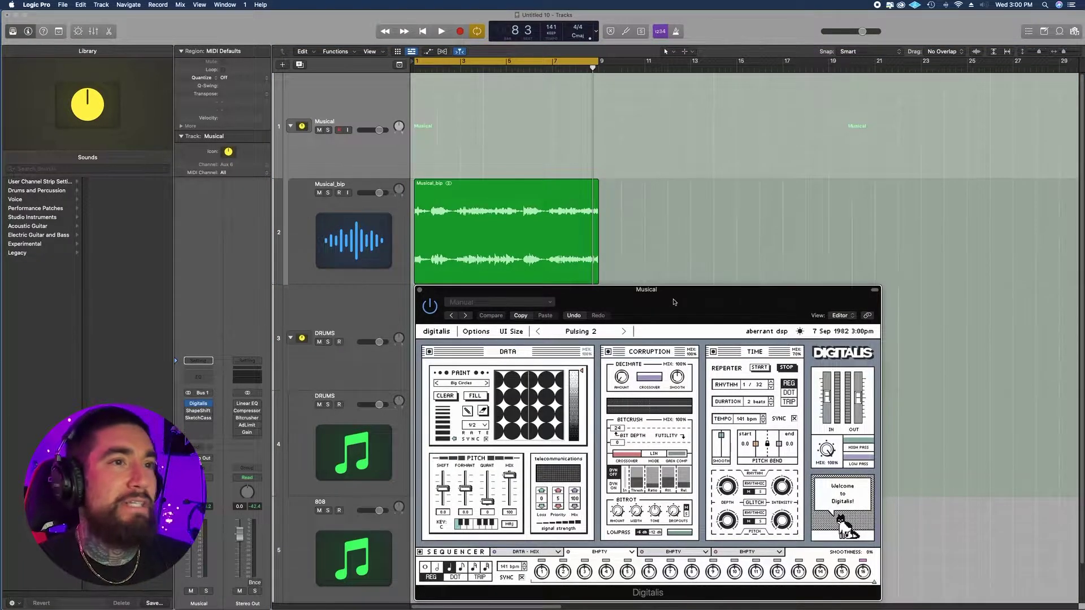
left_click_drag(674, 302, 858, 88)
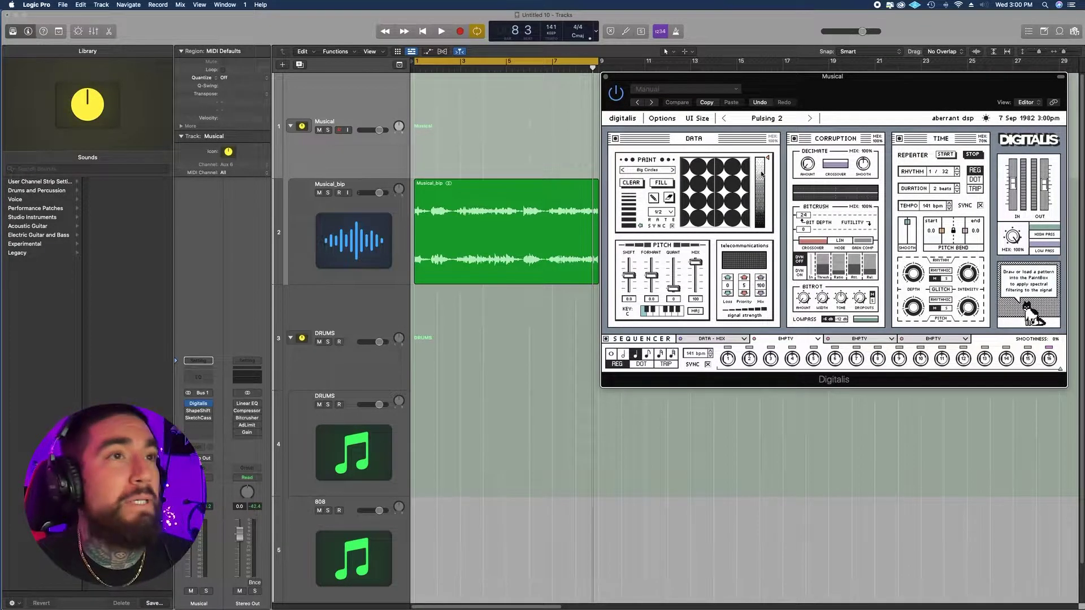
left_click_drag(783, 92, 785, 91)
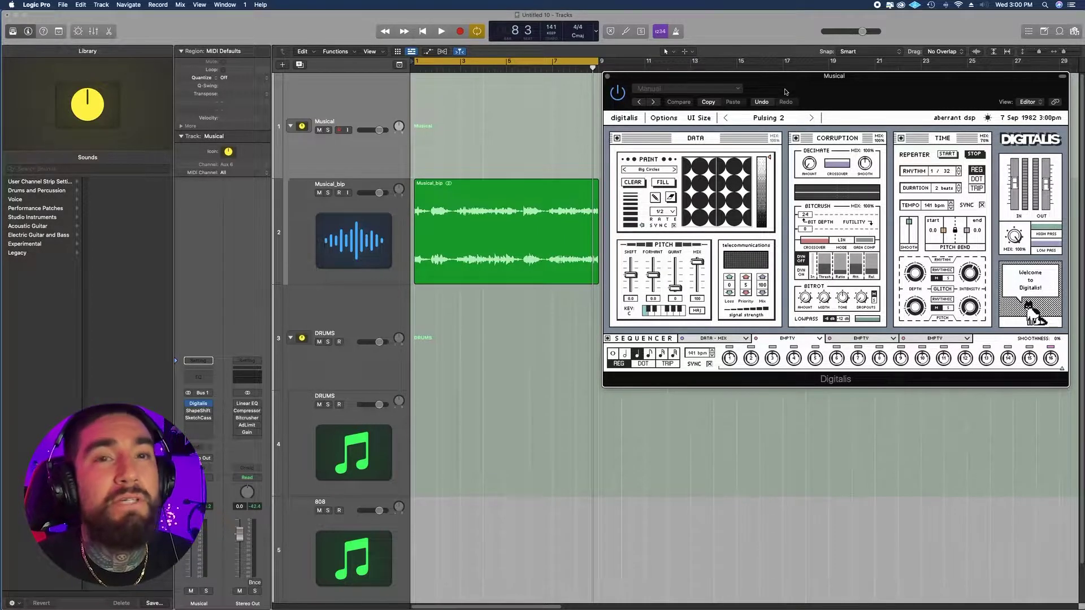
key("space")
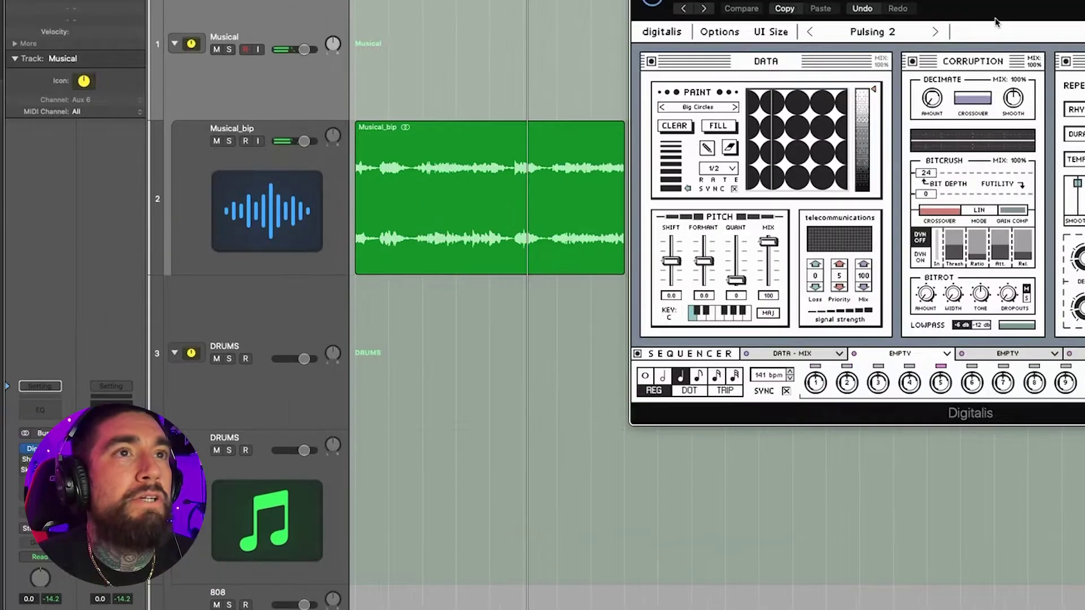
left_click(769, 85)
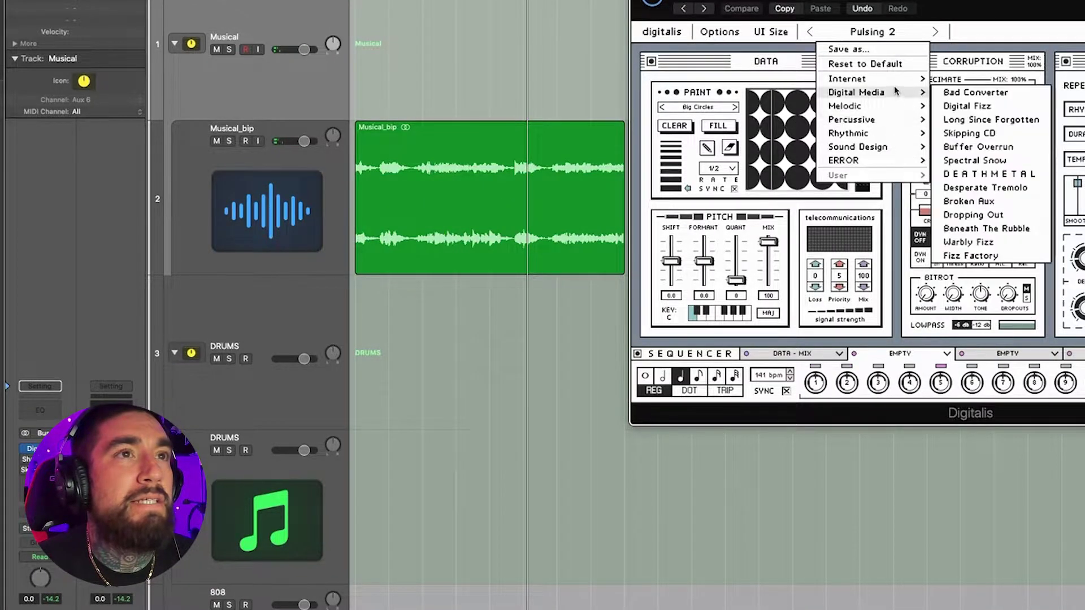
Load the Internet > Hello preset, replay the loop, and step on through YouTube2MP3 to A Little Movement
mouse_move(893, 83)
left_click(974, 83)
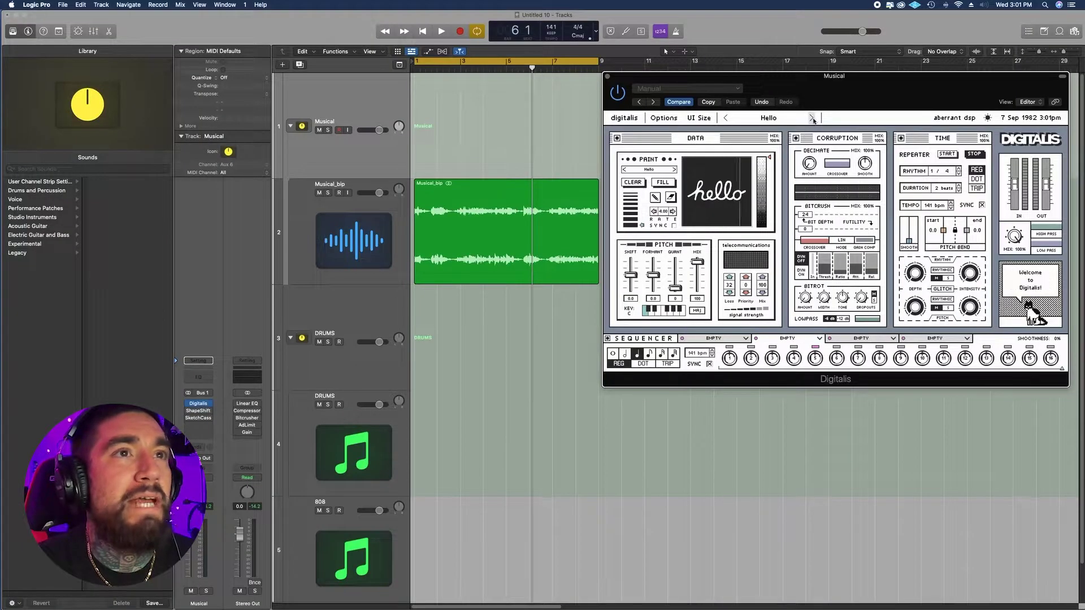
key("space")
left_click(812, 118)
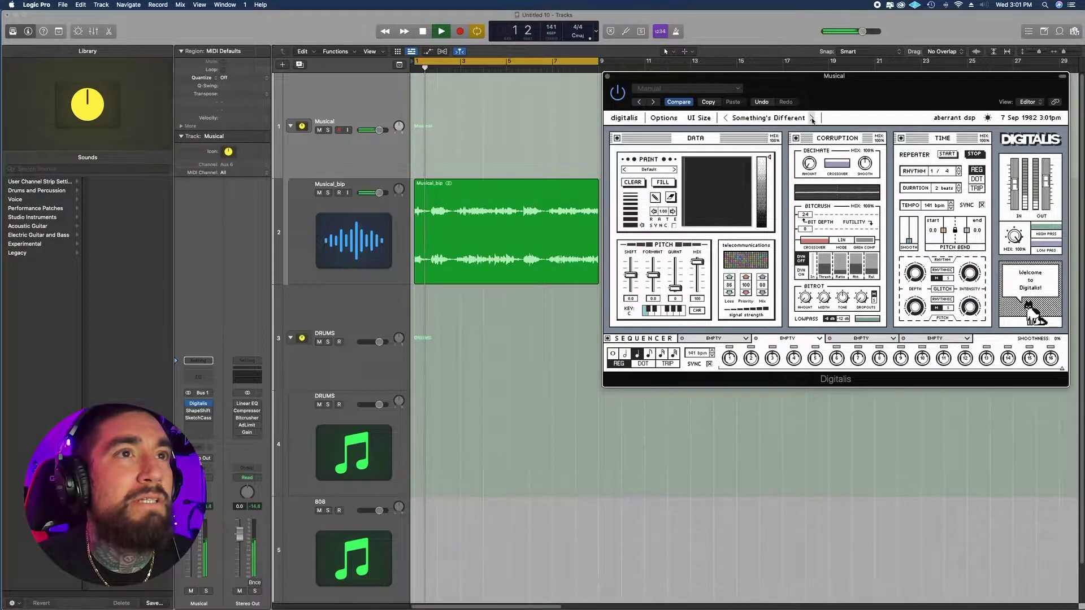
left_click(812, 118)
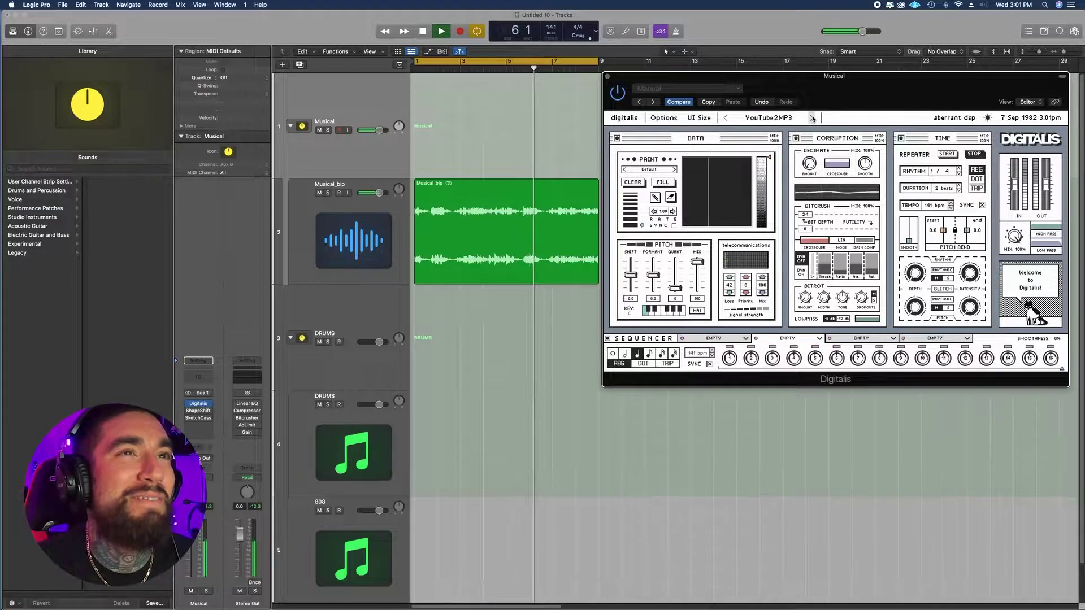
left_click(812, 118)
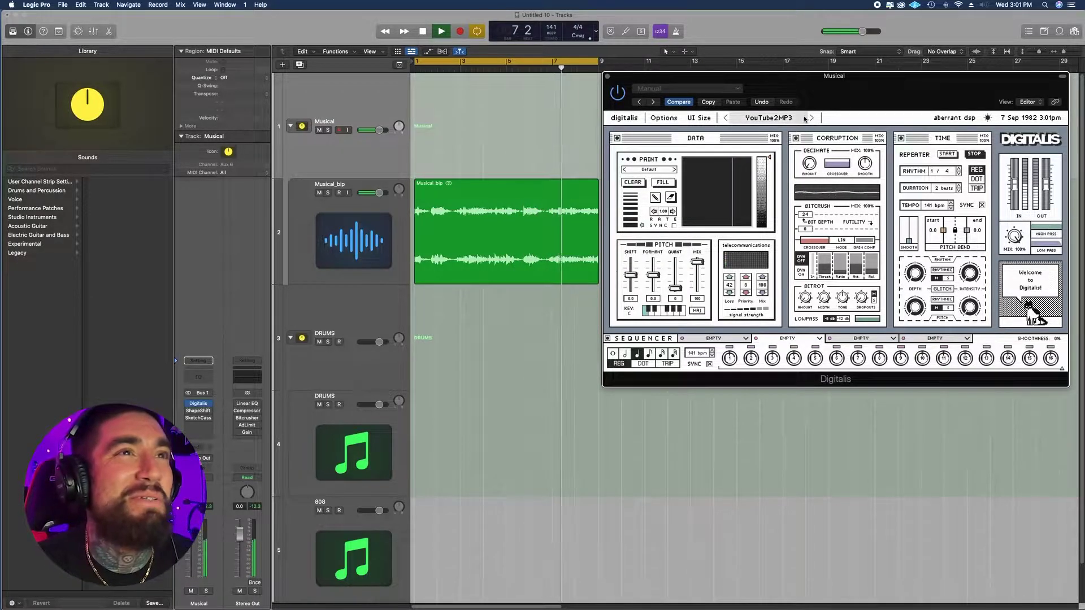
Switch Digitalis to the Rhythmic > Pulsing 1 preset and stop playback
left_click(790, 118)
mouse_move(785, 187)
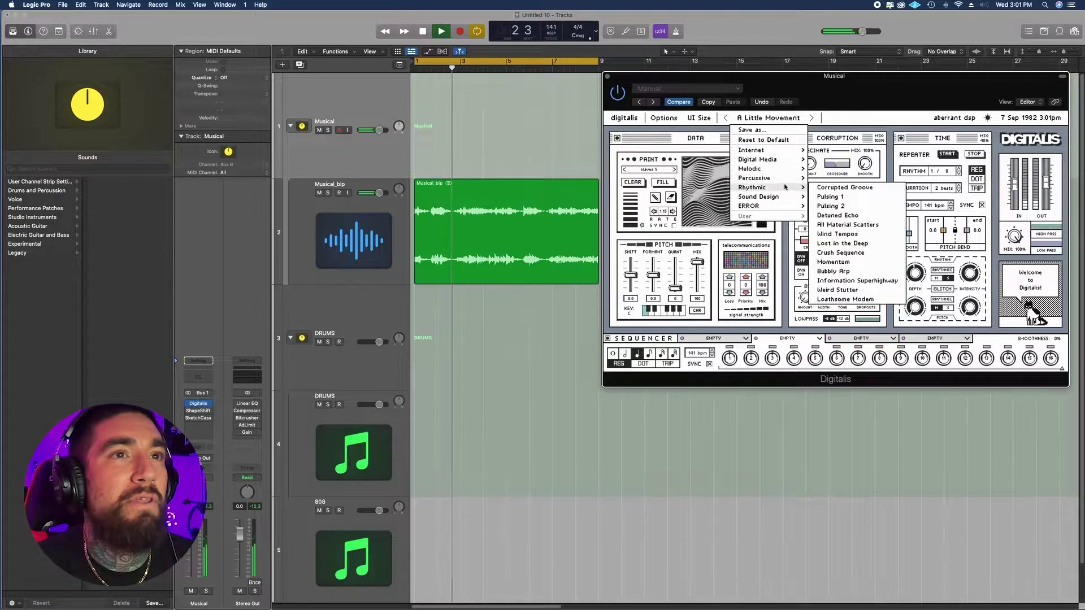
left_click(836, 191)
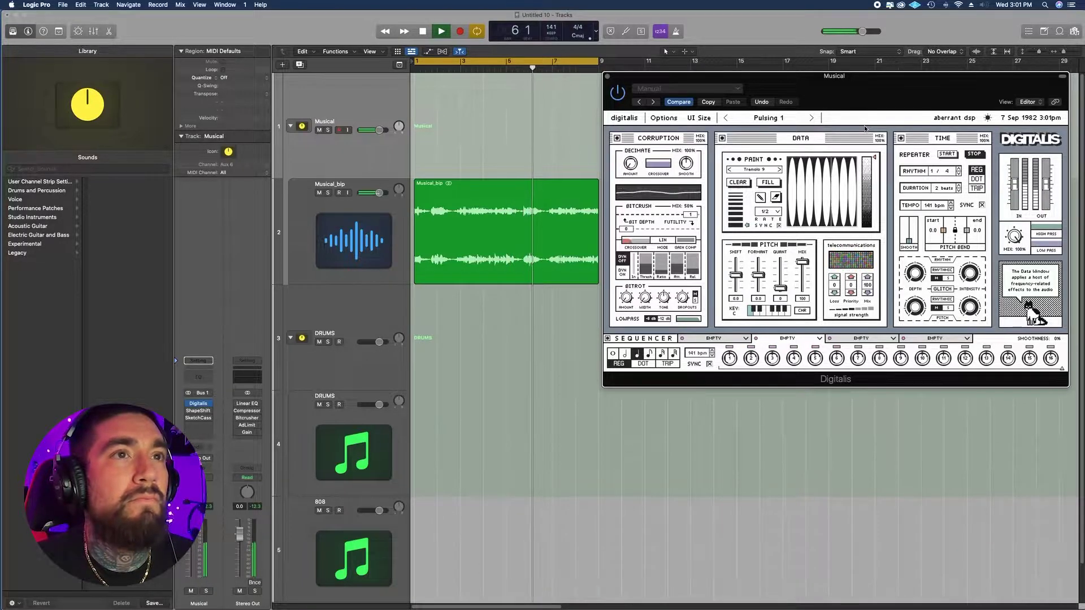
key("space")
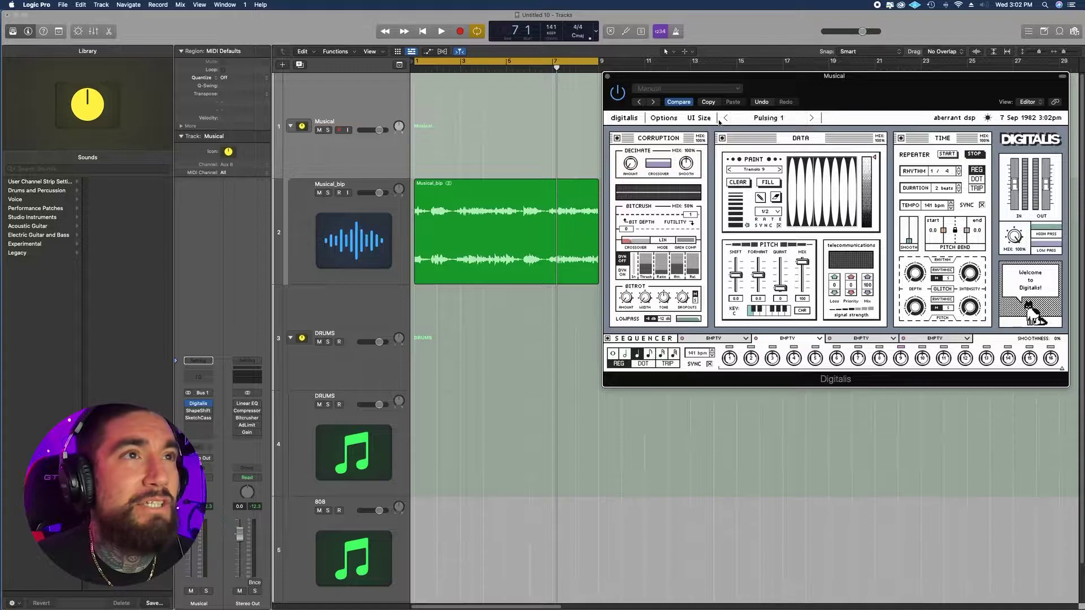
left_click(762, 120)
Load the Digitalis Hello preset and play the loop from bar 1
mouse_move(760, 151)
left_click(826, 150)
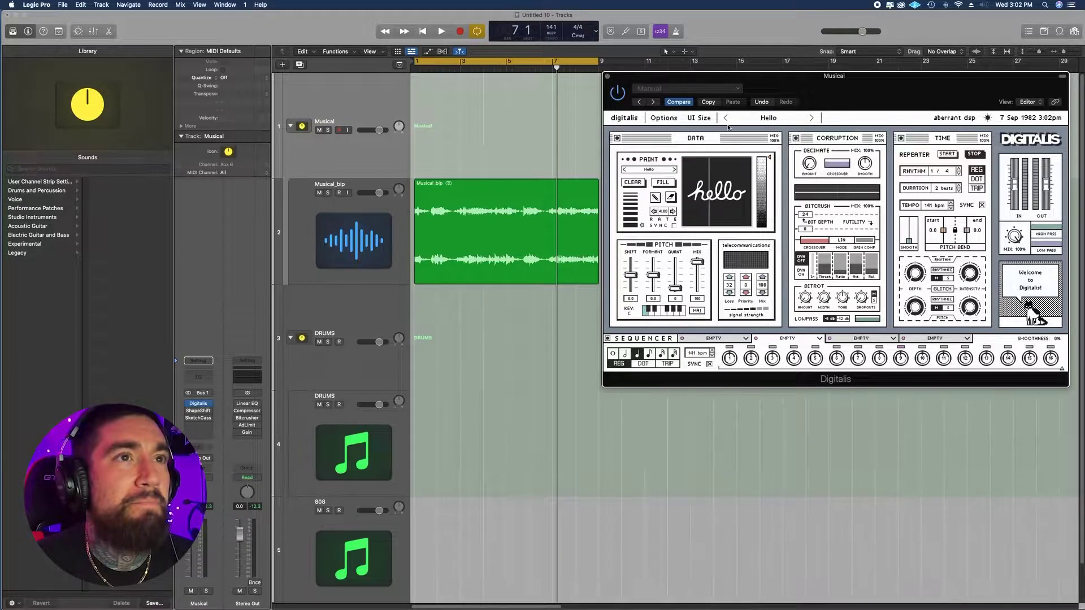
key("space")
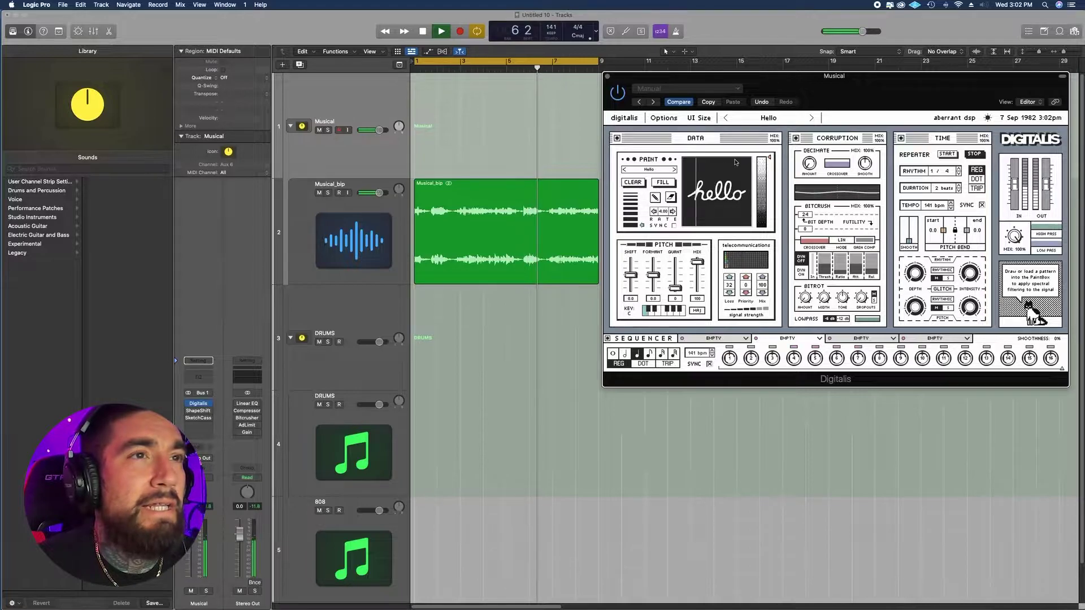
Clear the paint canvas and hand-draw 'Hi' in place of 'hello'
left_click(633, 183)
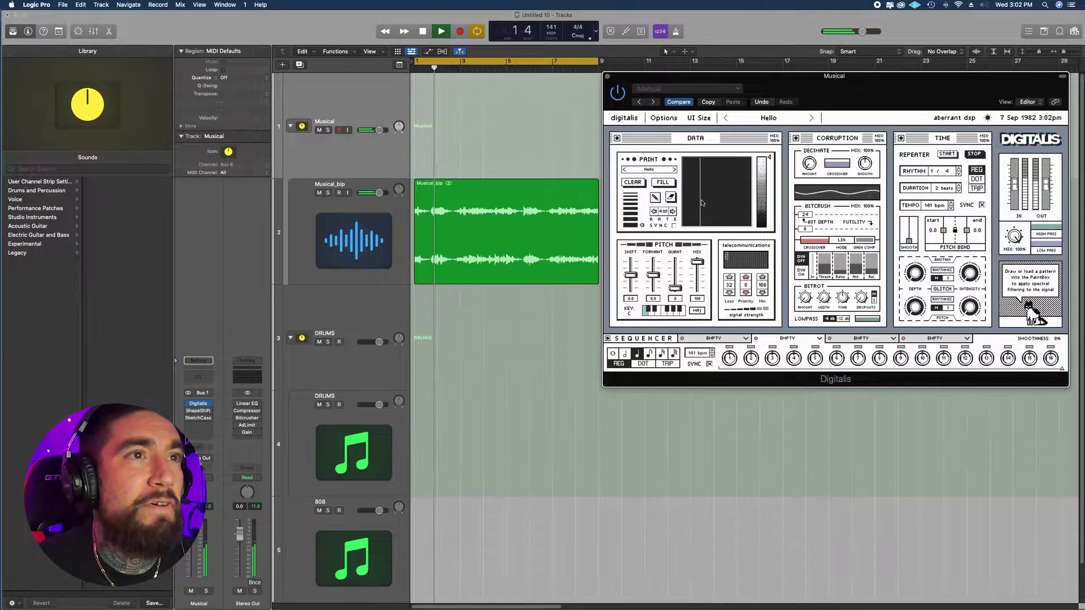
left_click_drag(686, 189, 705, 190)
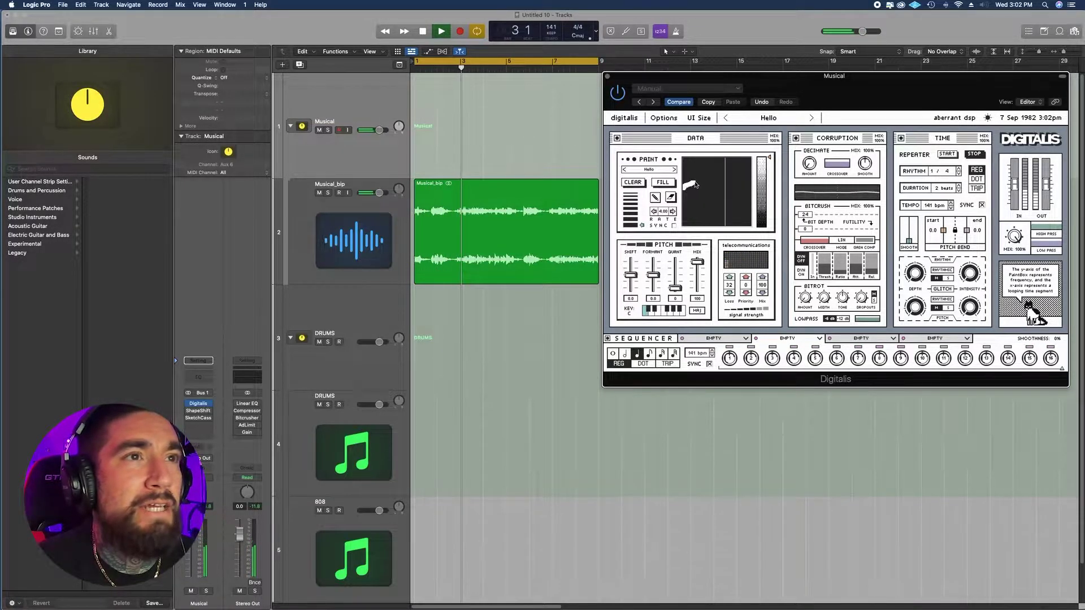
left_click_drag(837, 94, 820, 142)
mouse_move(867, 85)
left_mouse_down()
mouse_move(857, 150)
mouse_move(862, 121)
mouse_move(887, 136)
left_mouse_up()
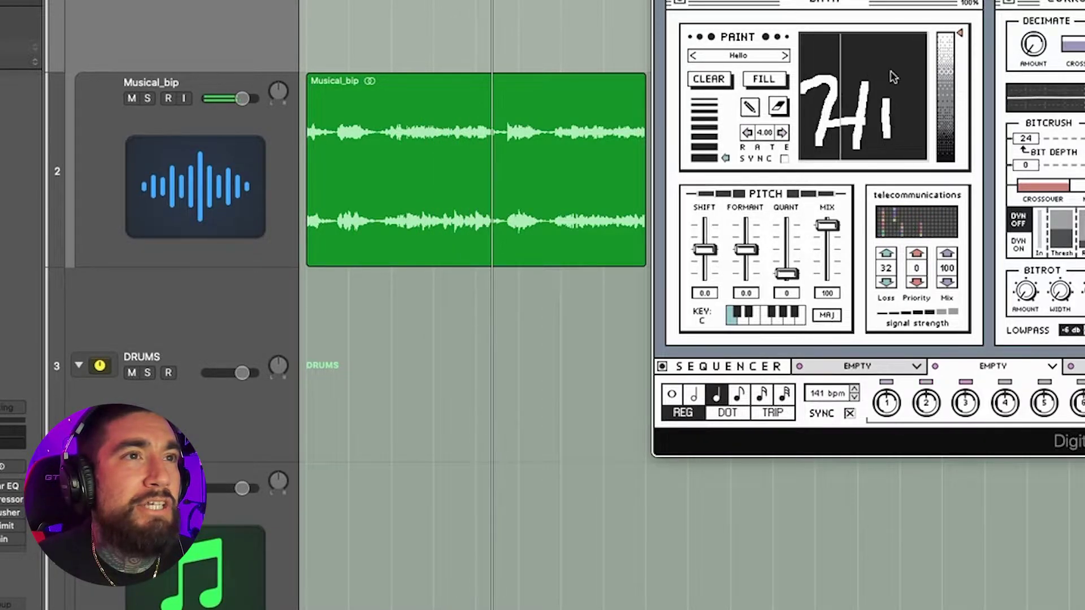
left_click_drag(888, 75, 890, 85)
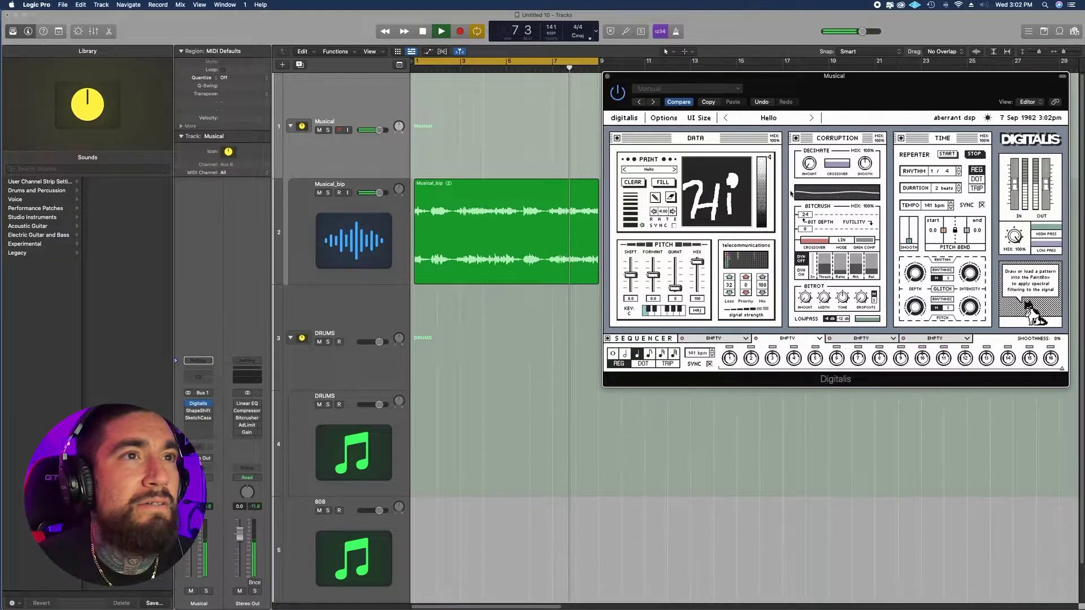
Step the paint pattern through Dots 1 and Dots 2 to Dots 4, replaying the loop between changes
left_click(675, 170)
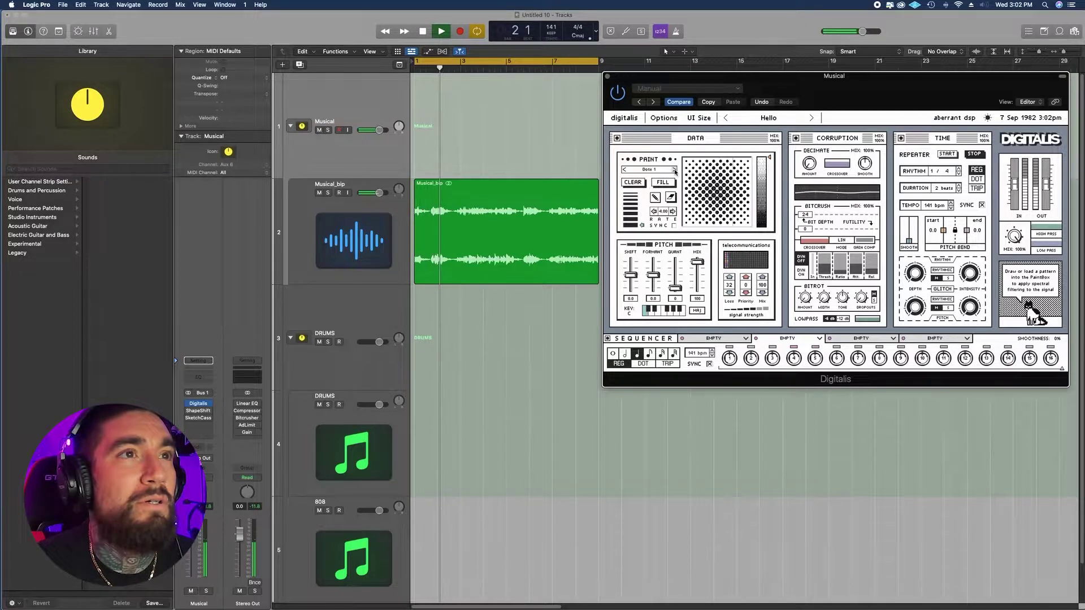
key("space")
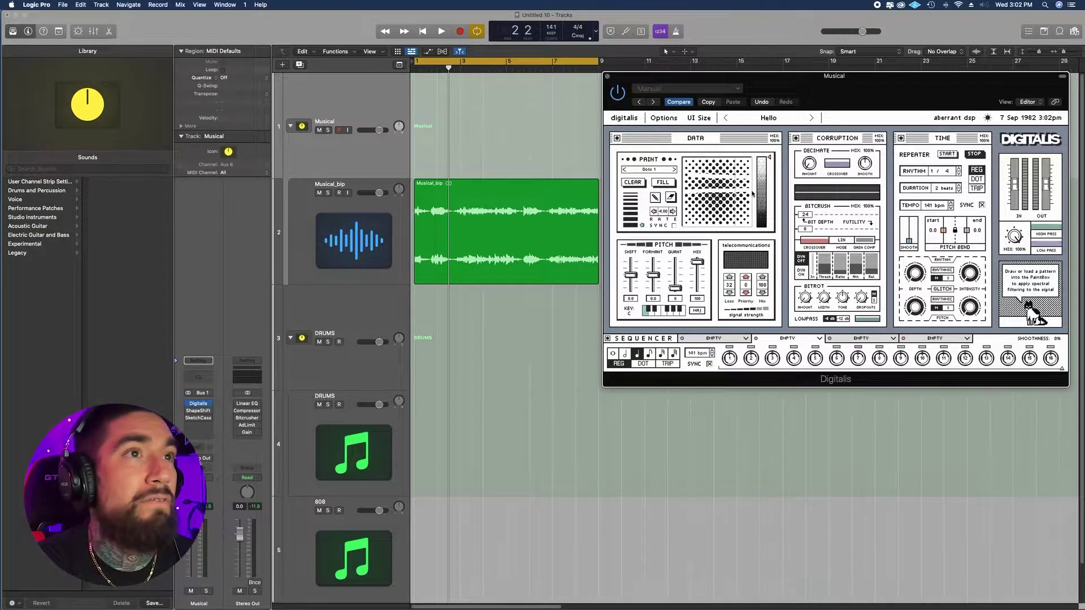
key("space")
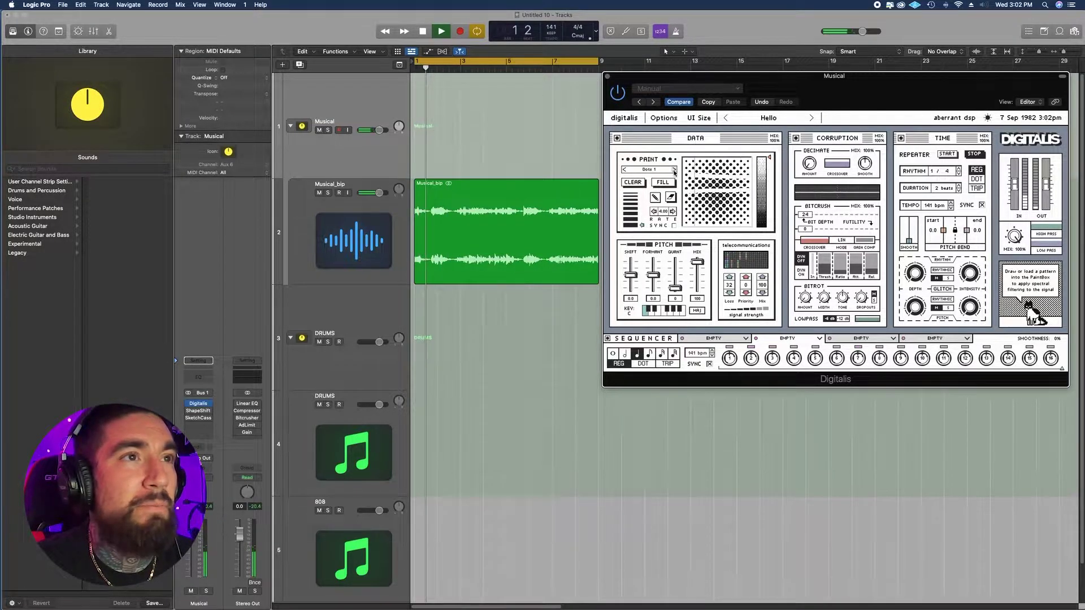
left_click(674, 170)
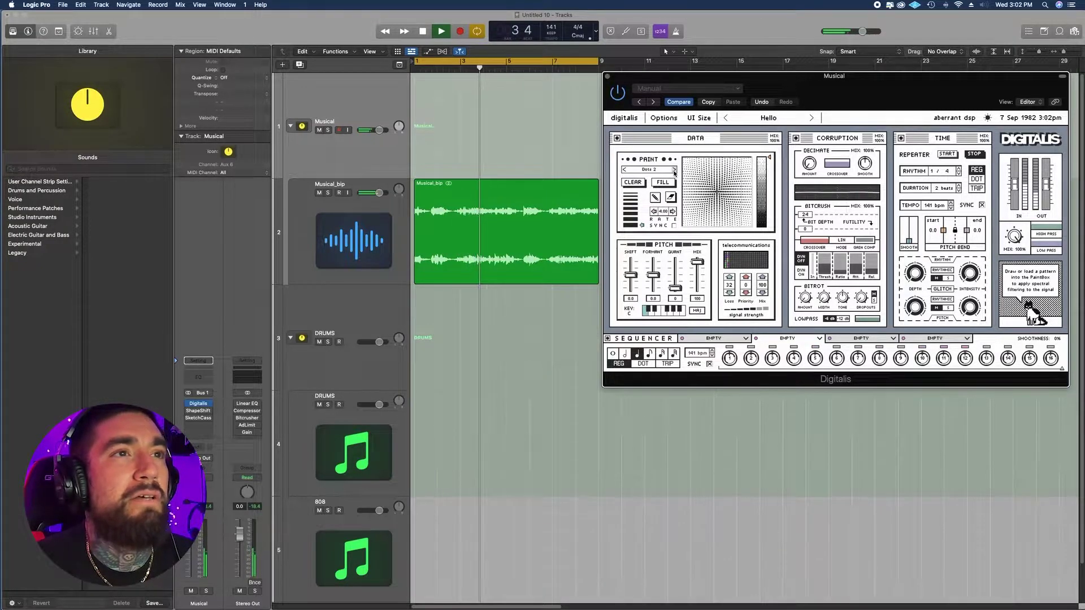
key("space")
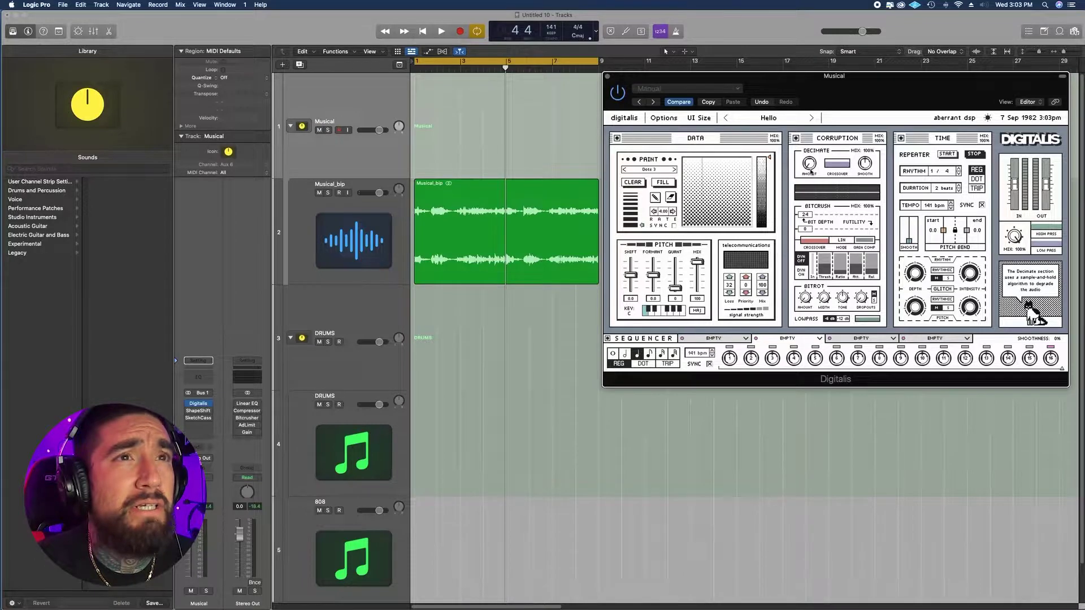
key("space")
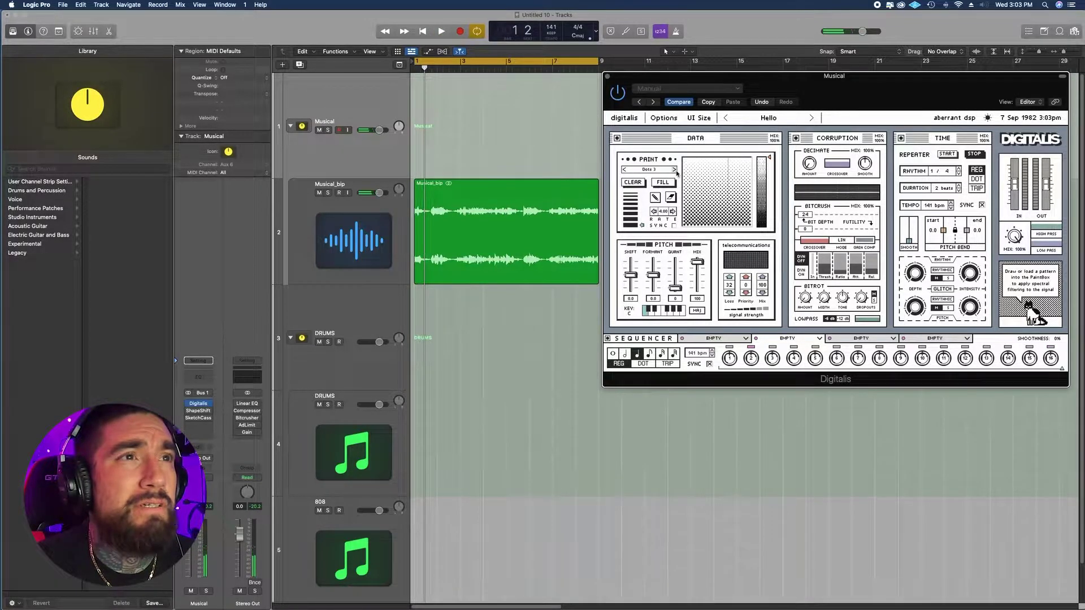
left_click(675, 170)
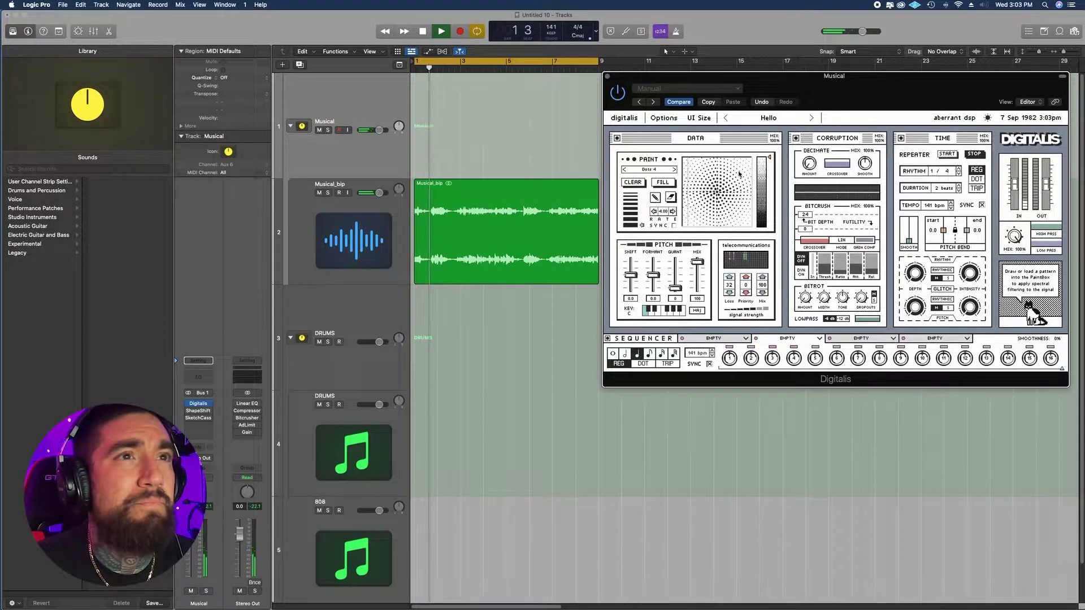
Lower the paint intensity to mid to darken the pattern, then step to YouTube2MP3
left_click_drag(769, 158, 771, 209)
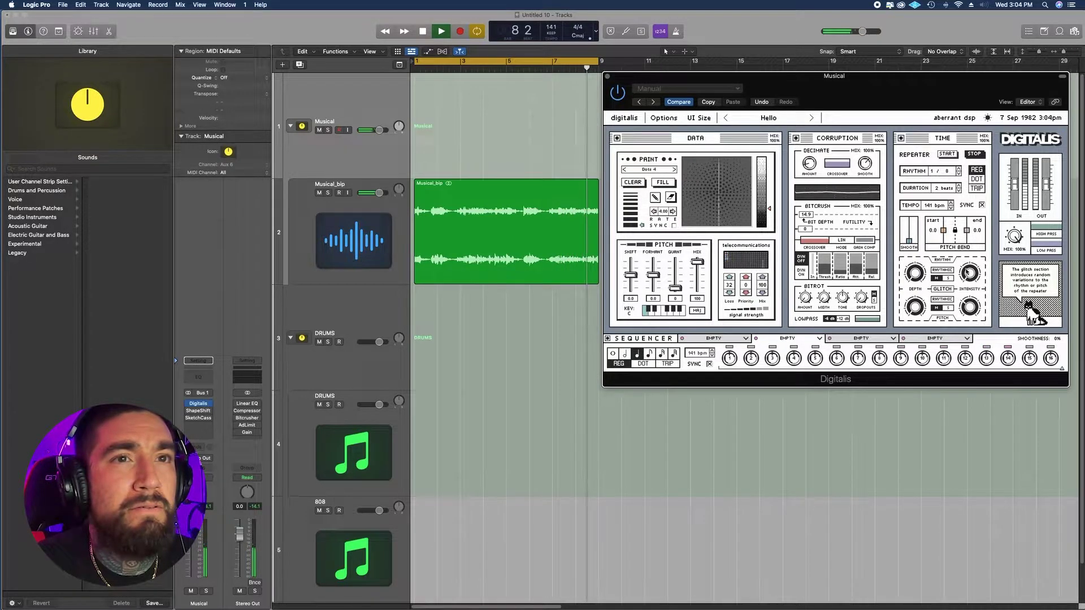
left_click(812, 118)
Step to the next Digitalis preset, then load the Bananas preset
left_click(812, 118)
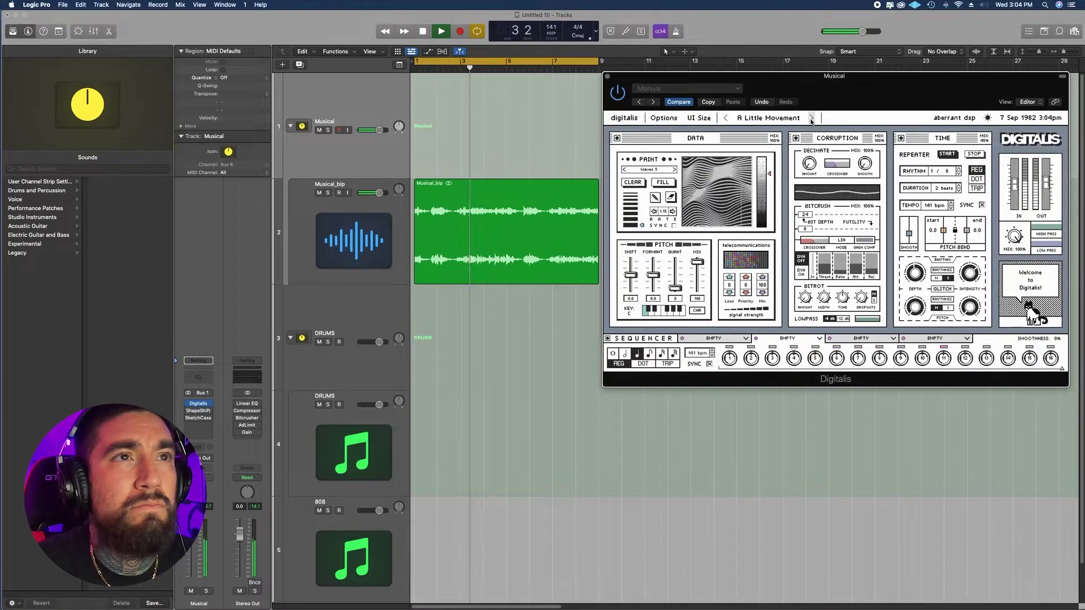
left_click(771, 118)
mouse_move(774, 182)
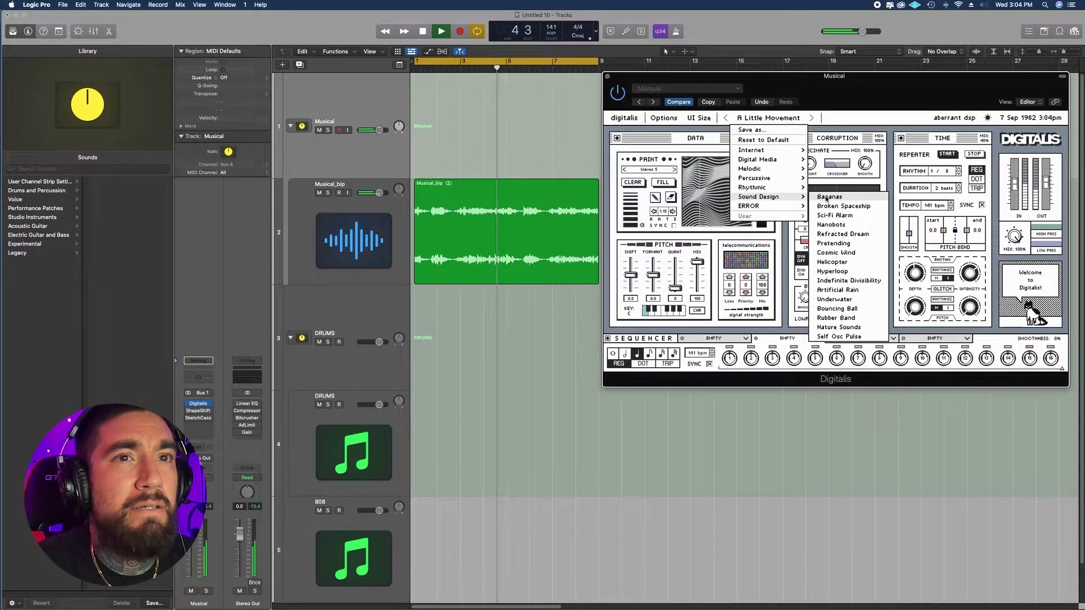
left_click(889, 229)
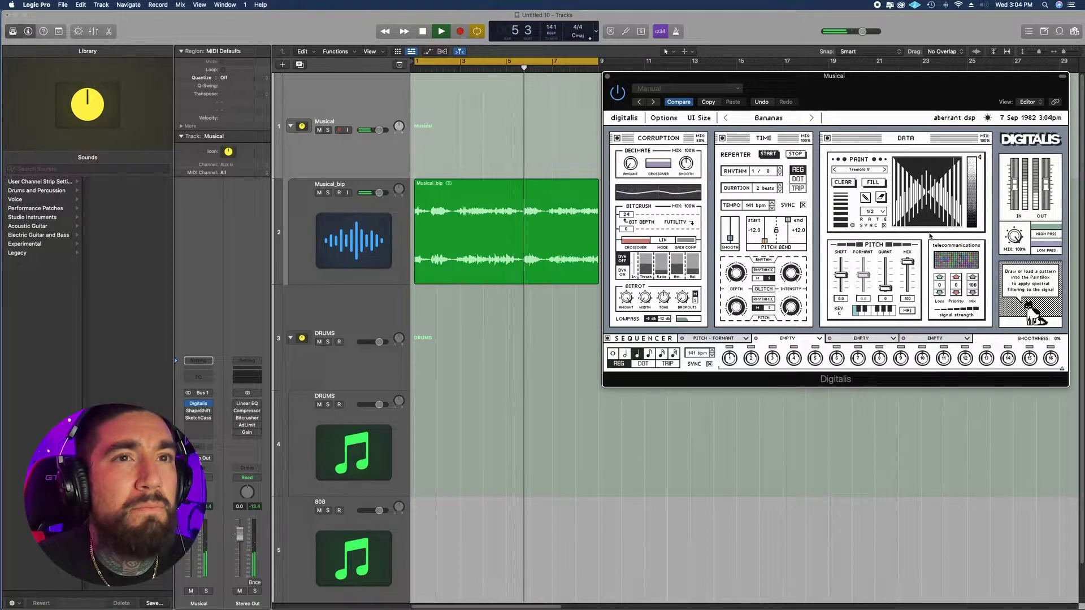
Load the Synthetic Echo preset and start raising the formant shift toward 11
left_click(768, 120)
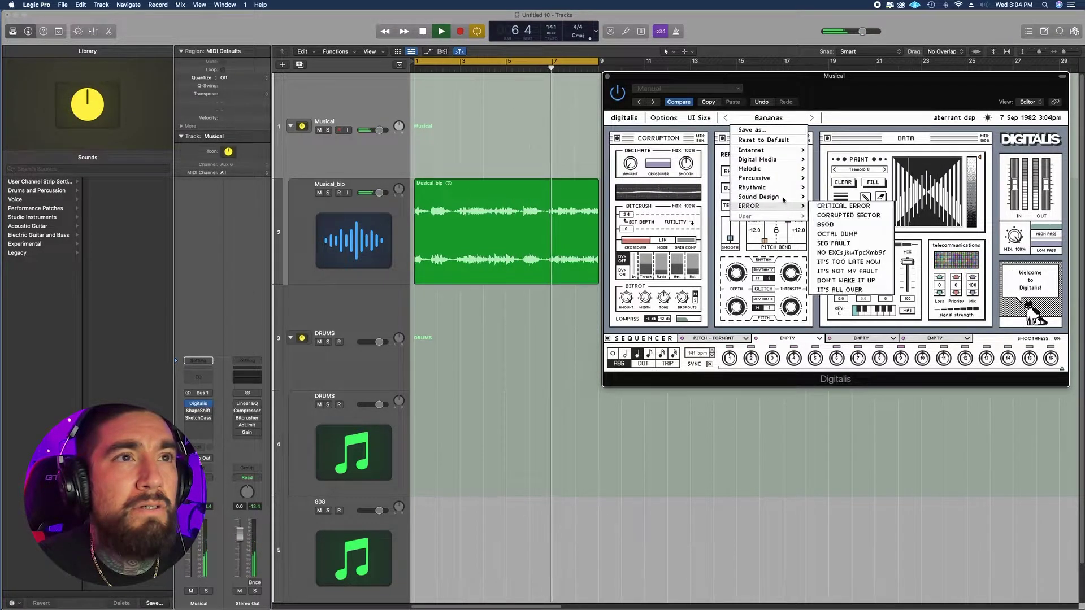
mouse_move(776, 186)
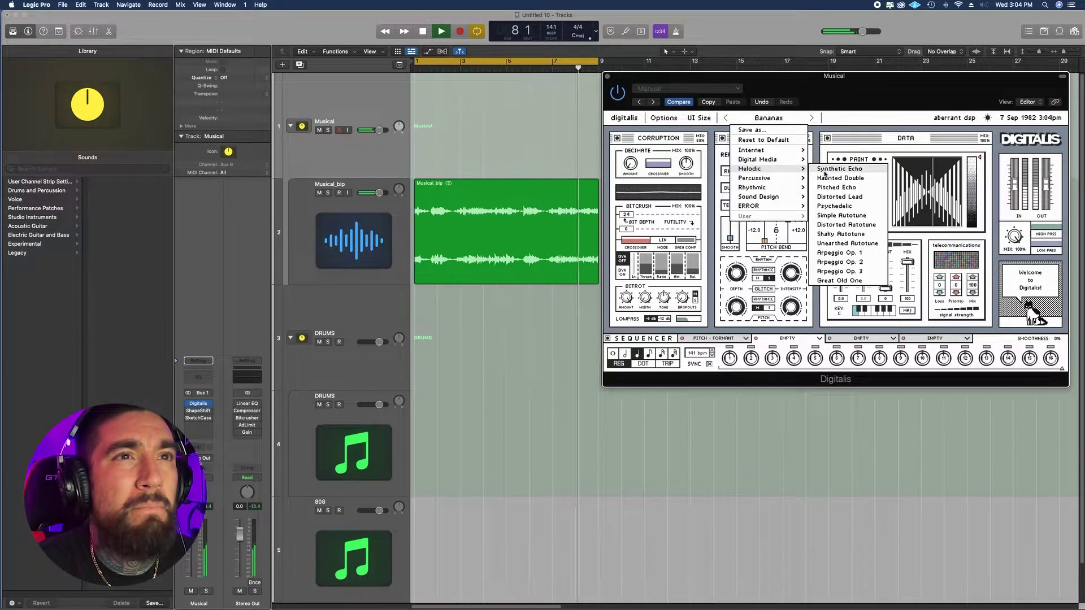
left_click(876, 209)
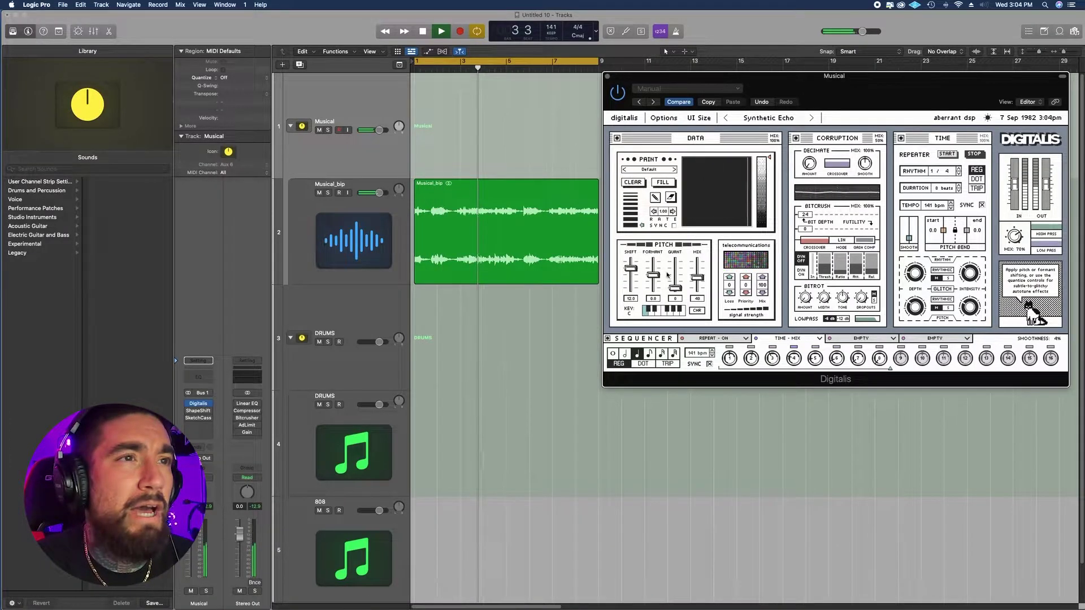
left_click_drag(659, 278, 655, 262)
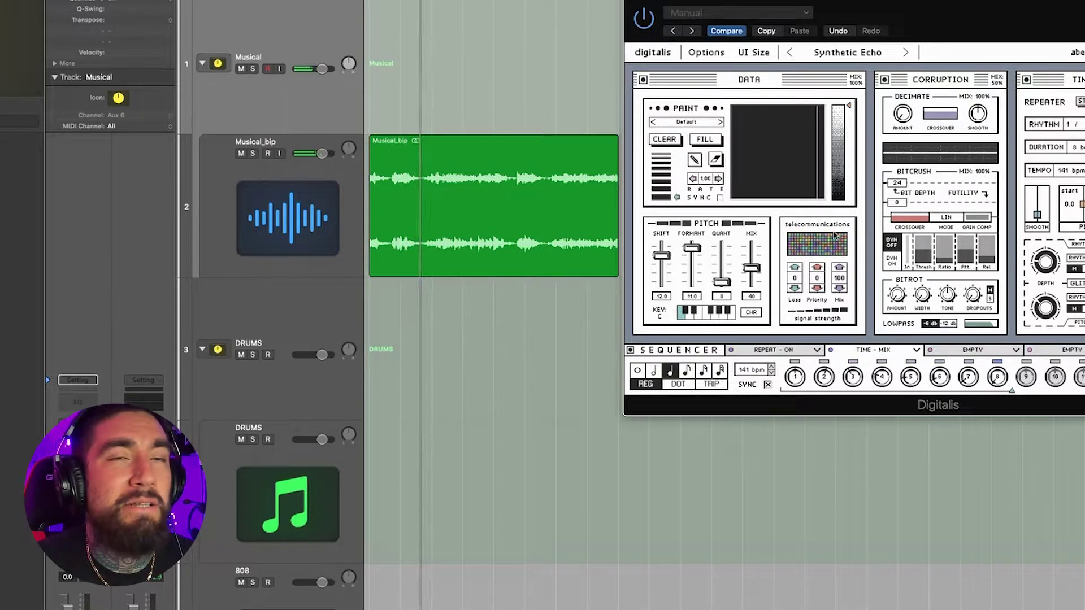
Change the telecommunications loss and priority values to 12 and 19
left_click(815, 250)
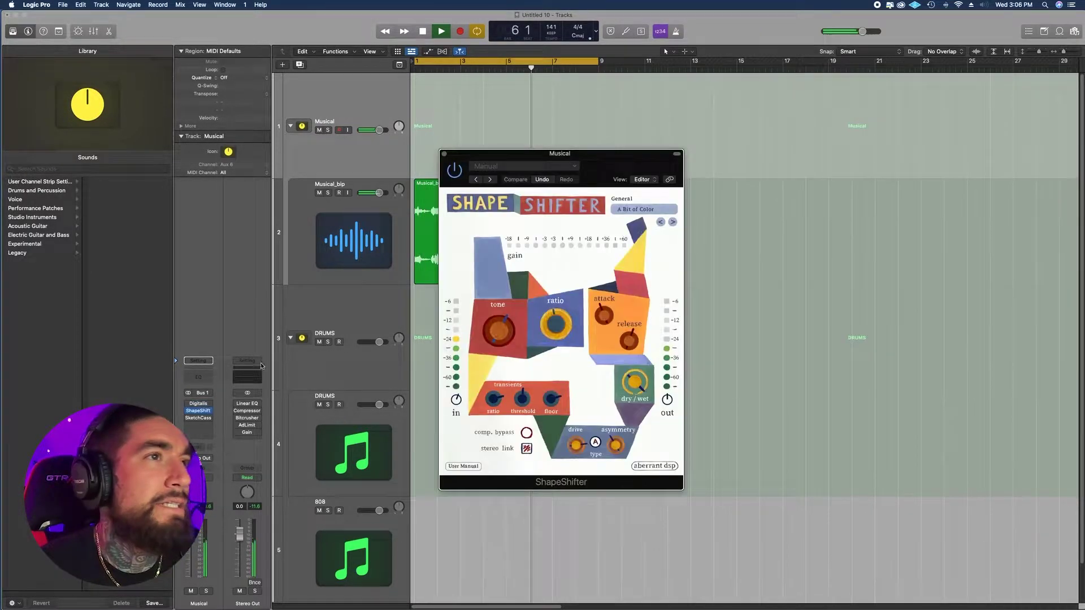
Load ShapeShifter's Bright + Shiny preset, step back to a Guitar Electric preset, then close ShapeShifter
left_click_drag(606, 165, 768, 132)
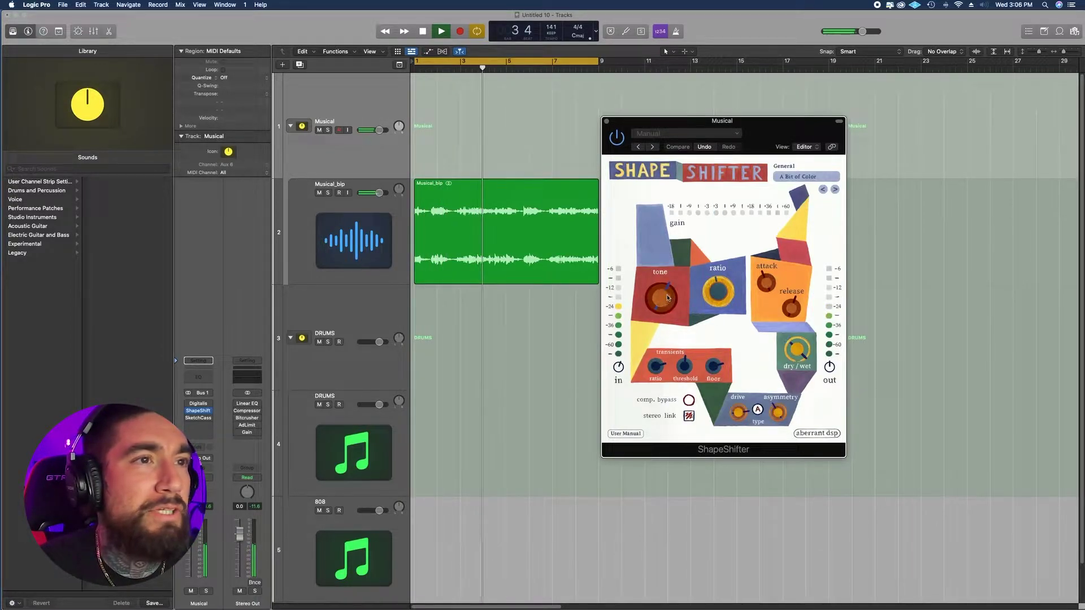
left_click(806, 176)
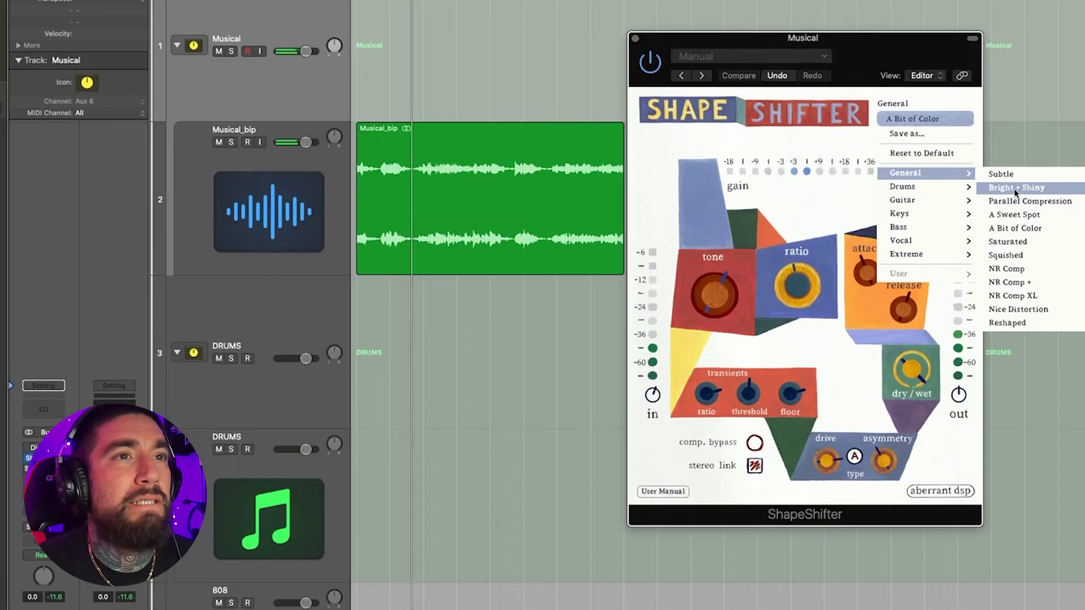
mouse_move(813, 223)
mouse_move(951, 170)
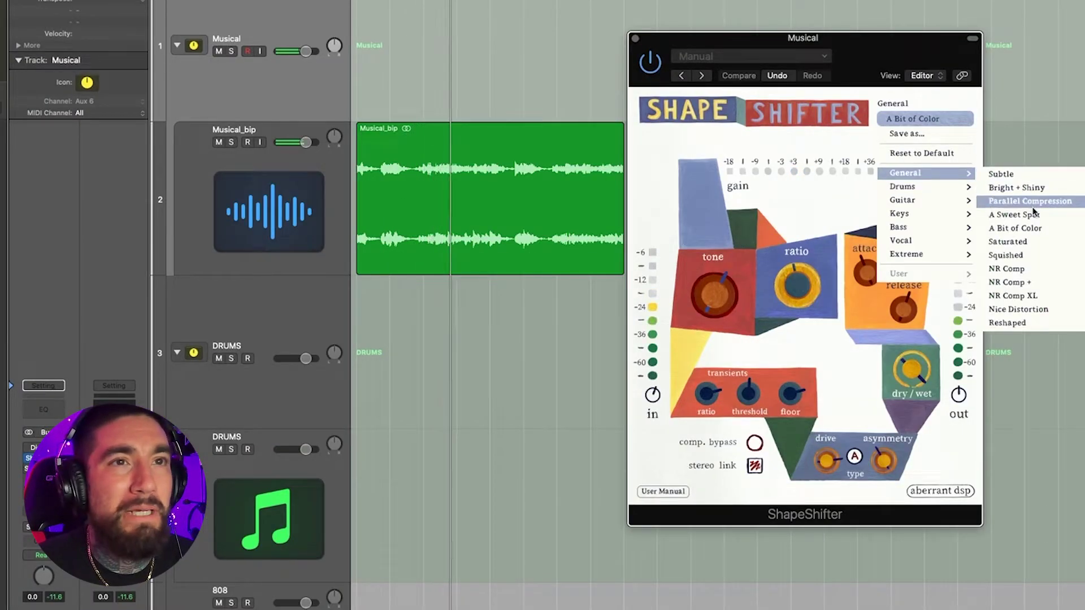
left_click(1030, 188)
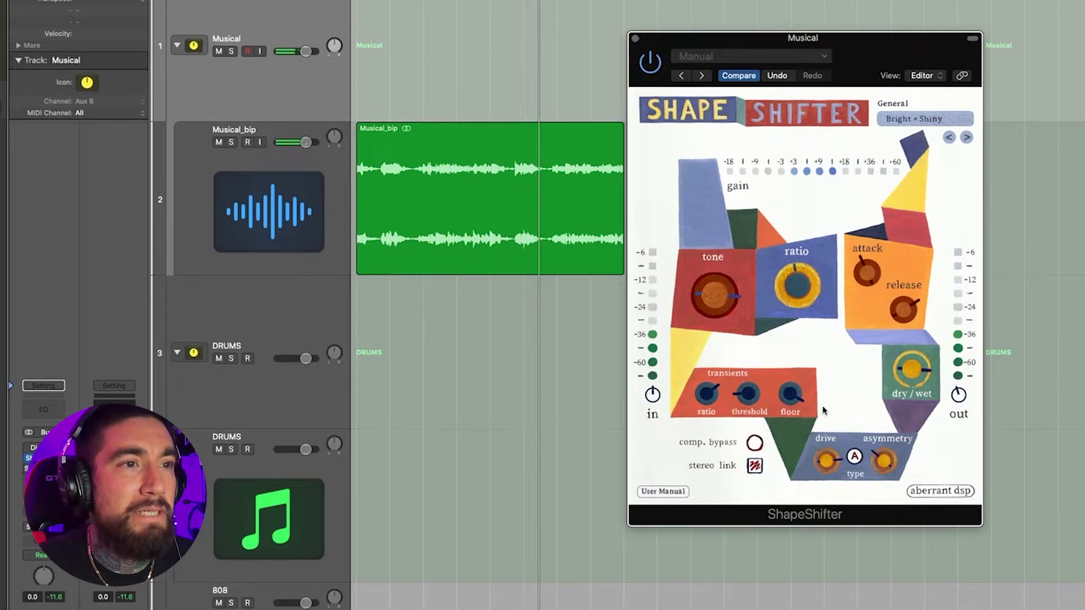
left_click(950, 137)
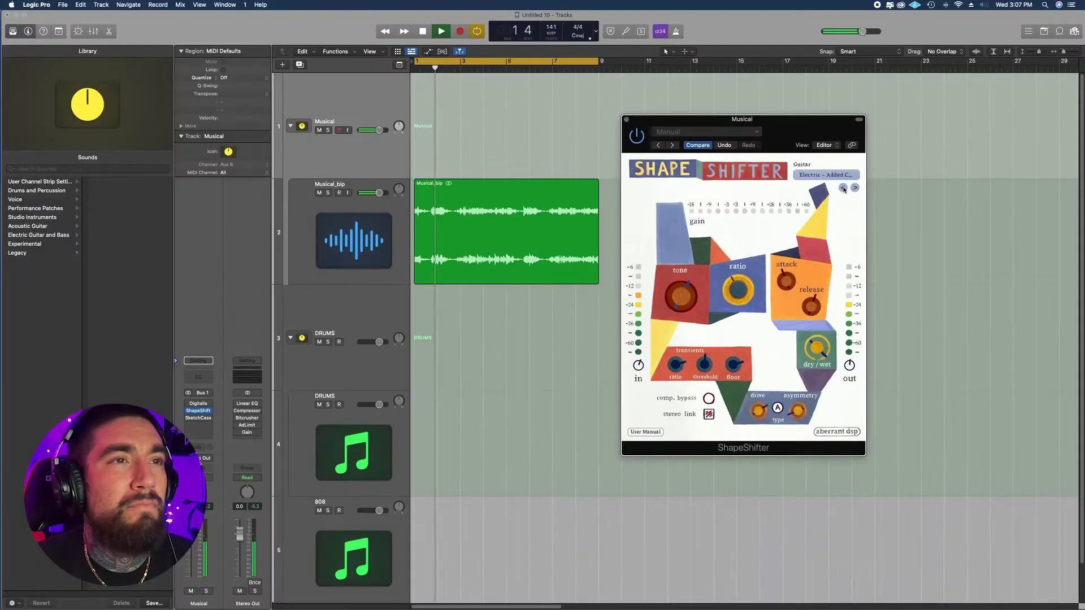
left_click(626, 120)
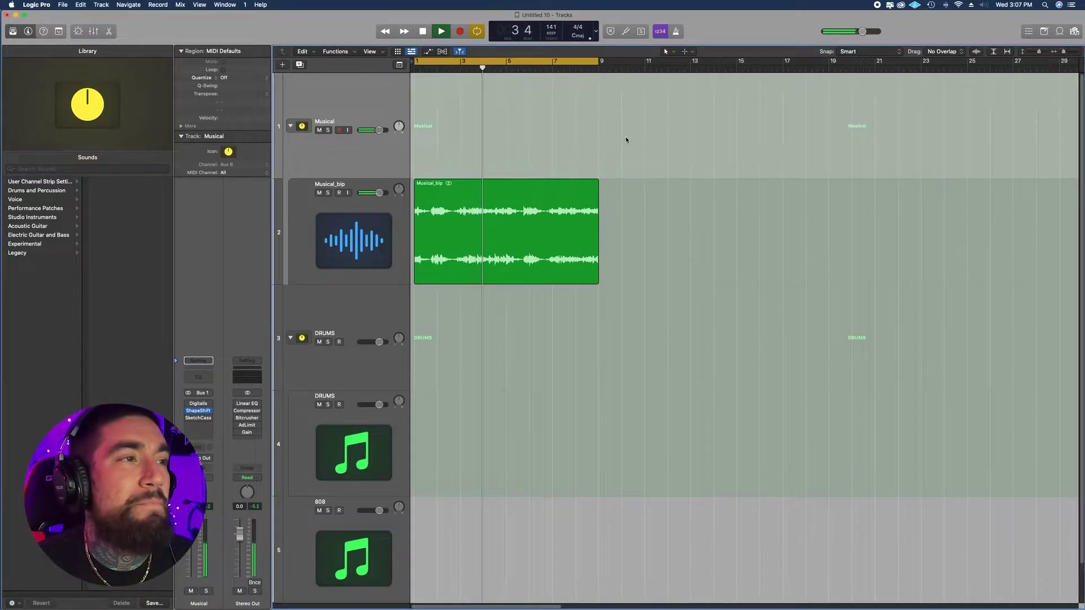
Open SketchCassette II on the Musical channel, move it off the Musical_bip region, and play the loop
left_click(192, 420)
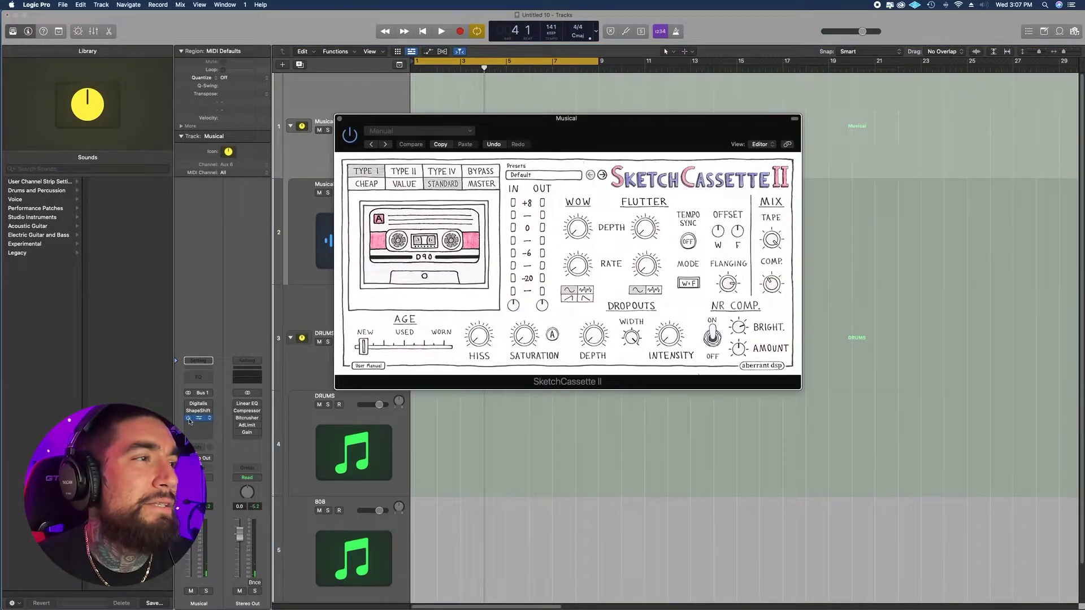
mouse_move(596, 136)
left_mouse_down()
mouse_move(649, 184)
mouse_move(729, 293)
mouse_move(693, 315)
mouse_move(677, 308)
mouse_move(961, 242)
mouse_move(925, 202)
left_mouse_up()
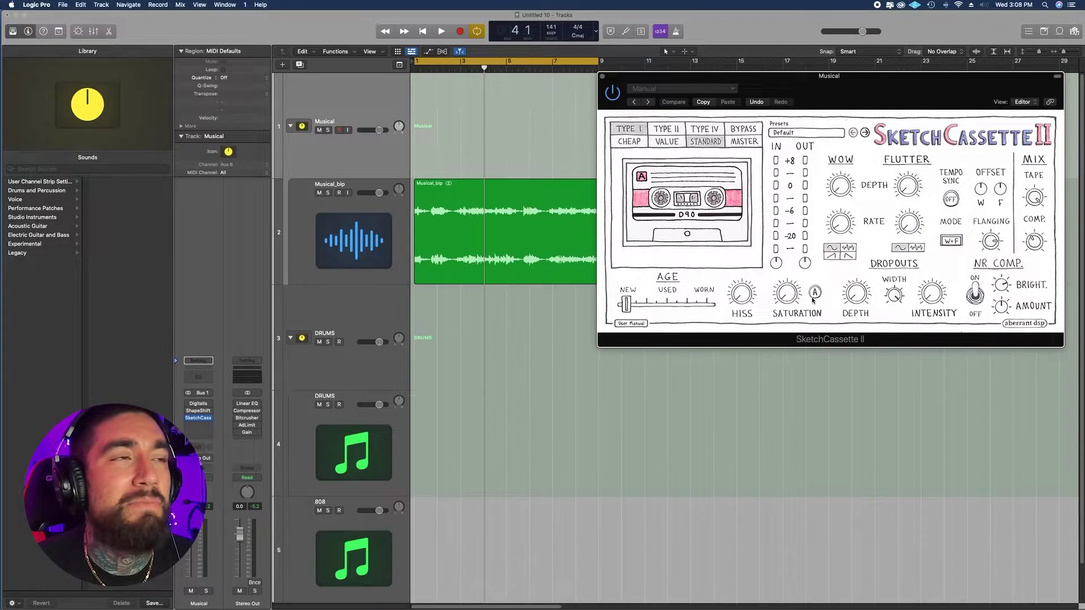
key("space")
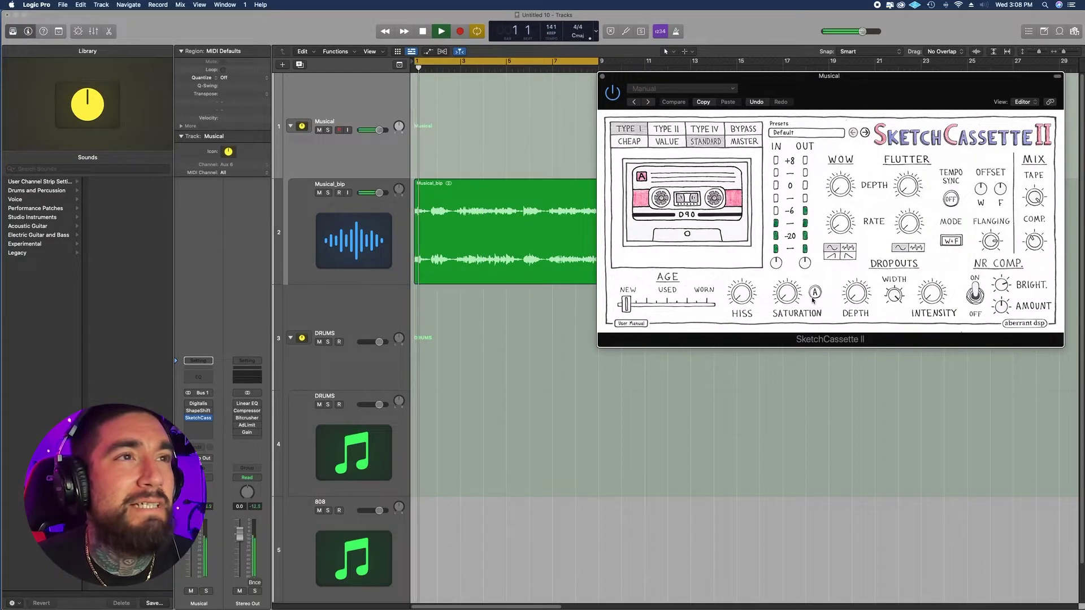
Load the Classic Tape 'Clean + Subtle' preset in SketchCassette II and select Type I tape
left_click(798, 133)
left_click(791, 181)
left_click(690, 131)
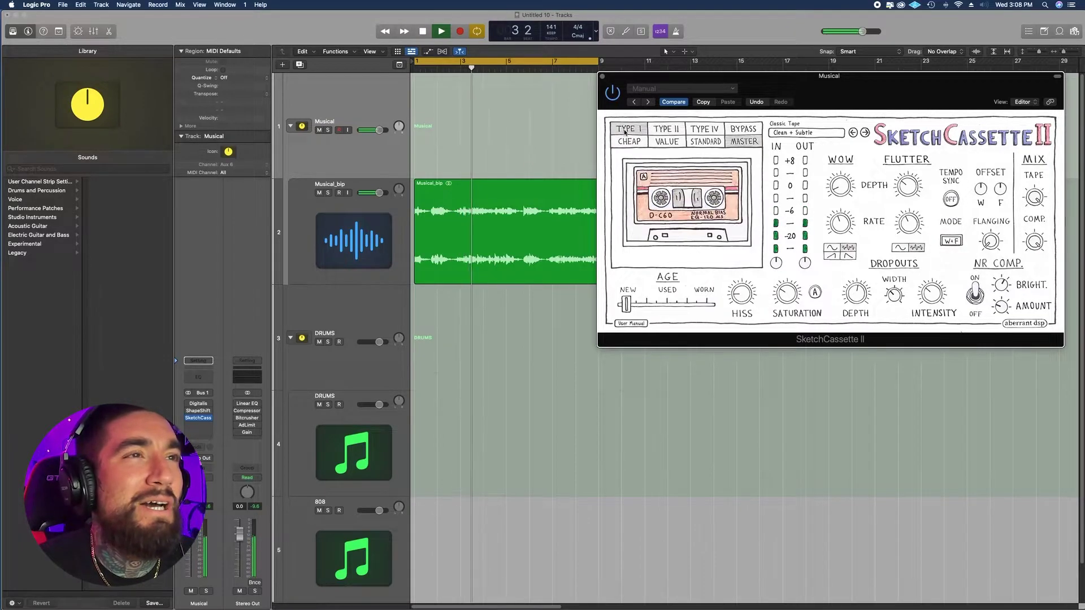
left_click(680, 131)
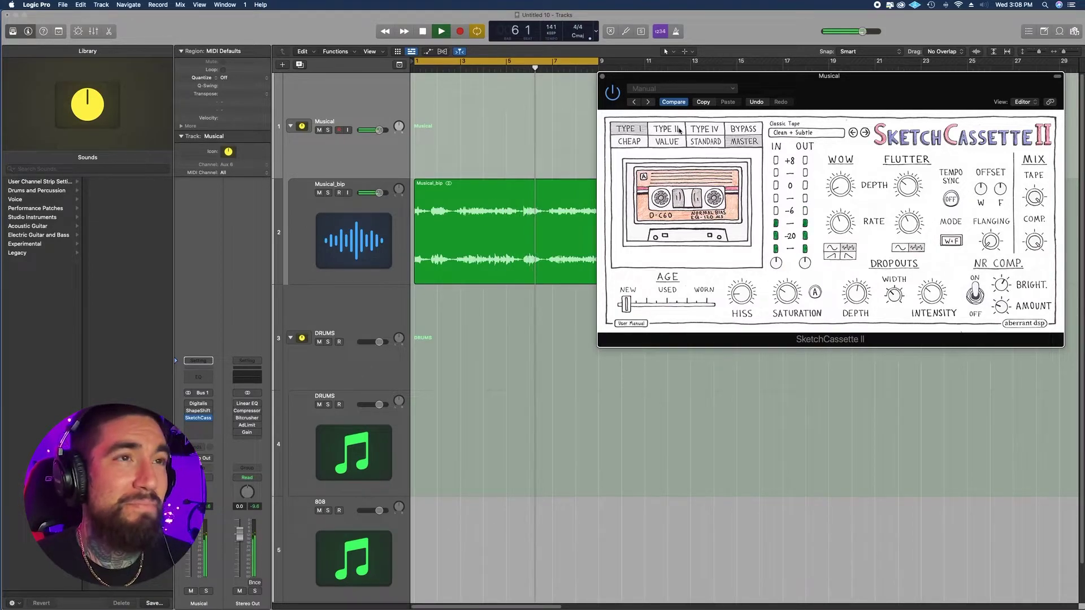
Audition Type II, Type IV, Standard, Value and Cheap tapes, ending on Cheap grade Type II
left_click(675, 129)
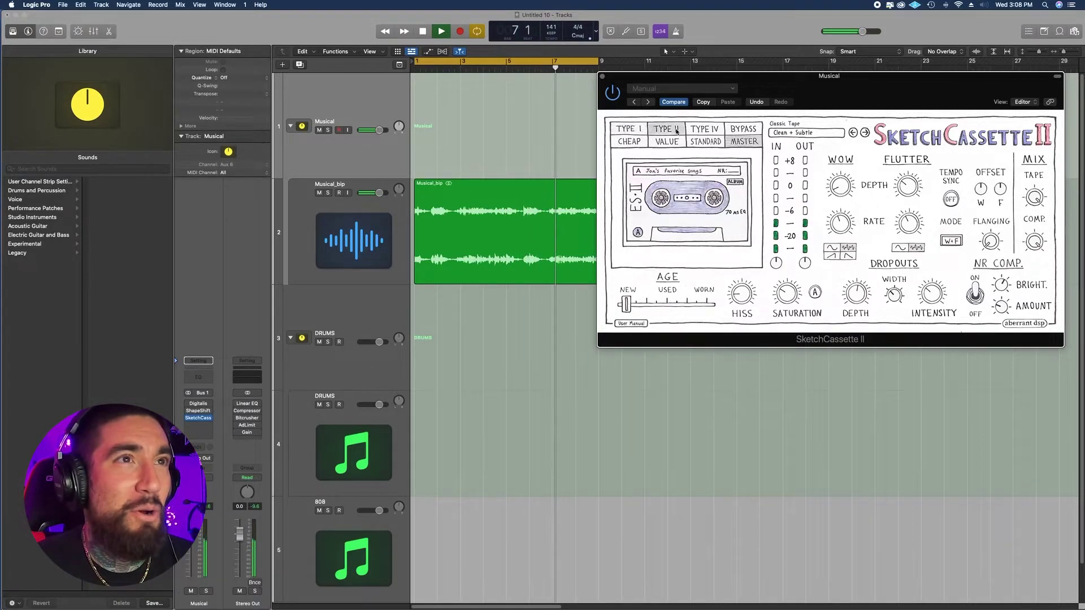
left_click(709, 131)
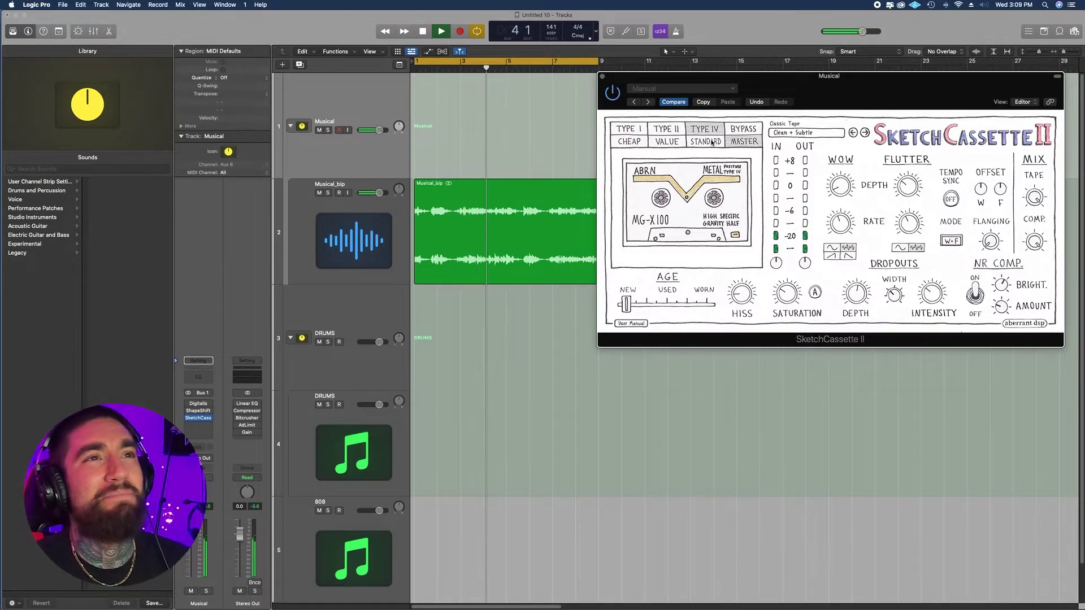
left_click(712, 143)
left_click(671, 141)
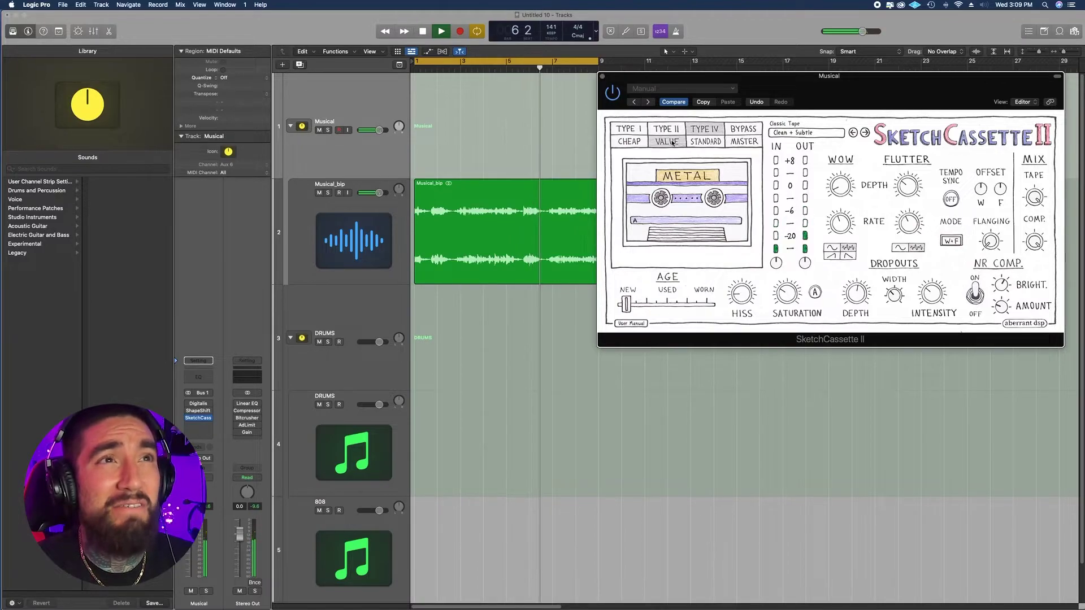
left_click(635, 142)
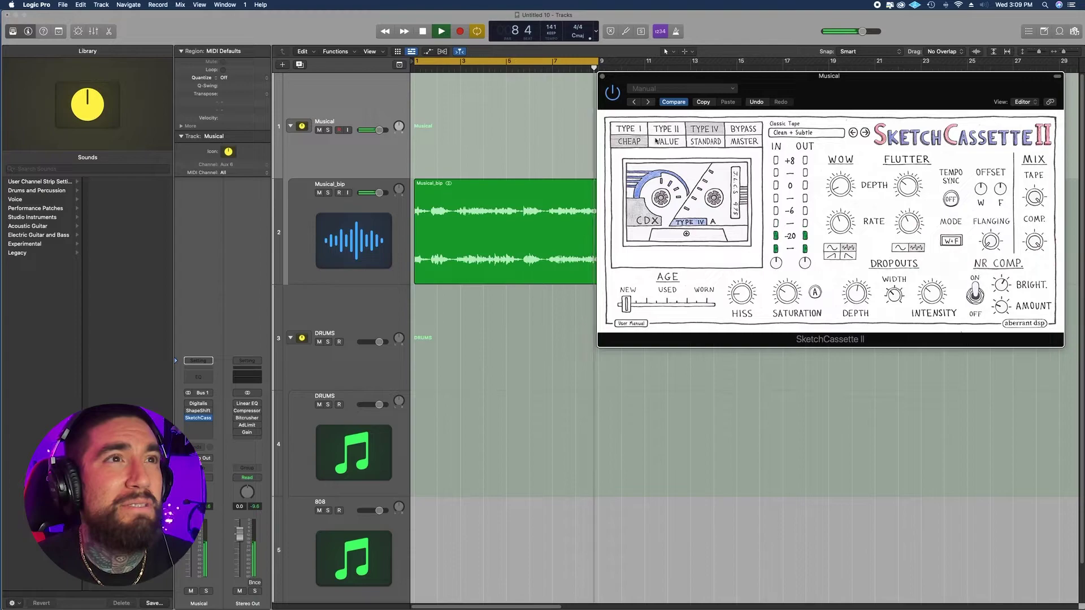
left_click(633, 128)
left_click(666, 130)
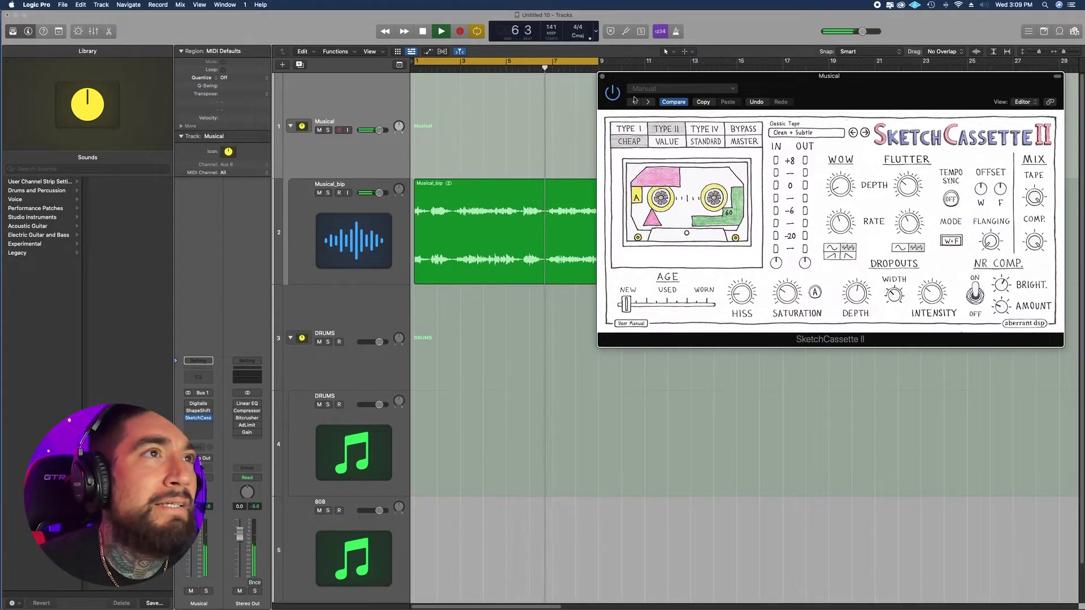
Select the Digitalis, ShapeShifter and SketchCassette II inserts and show all three plugin windows together
mouse_move(188, 404)
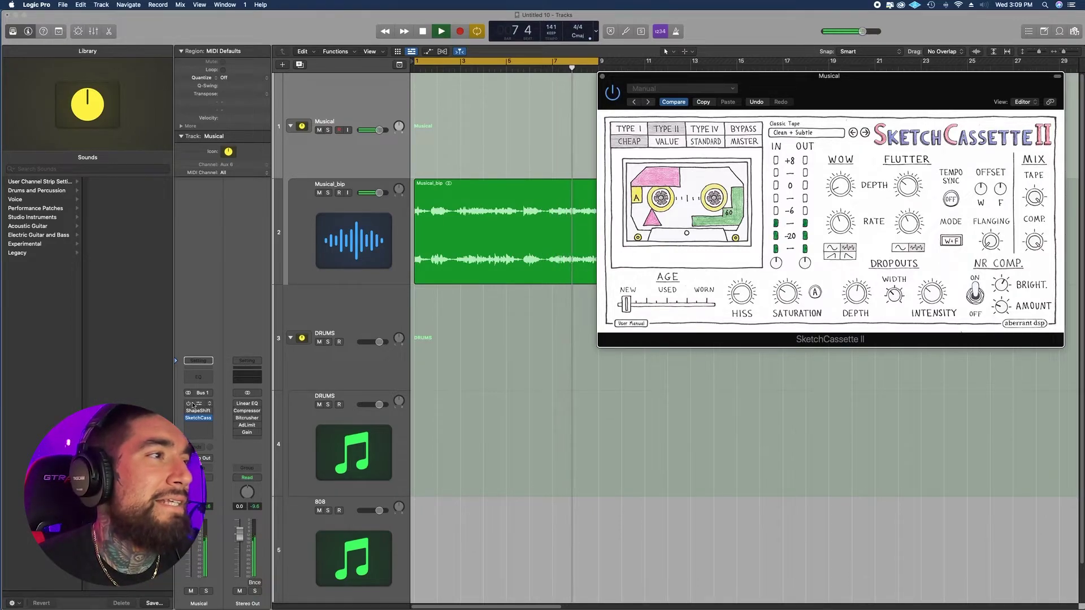
left_click(192, 405)
left_click(189, 412)
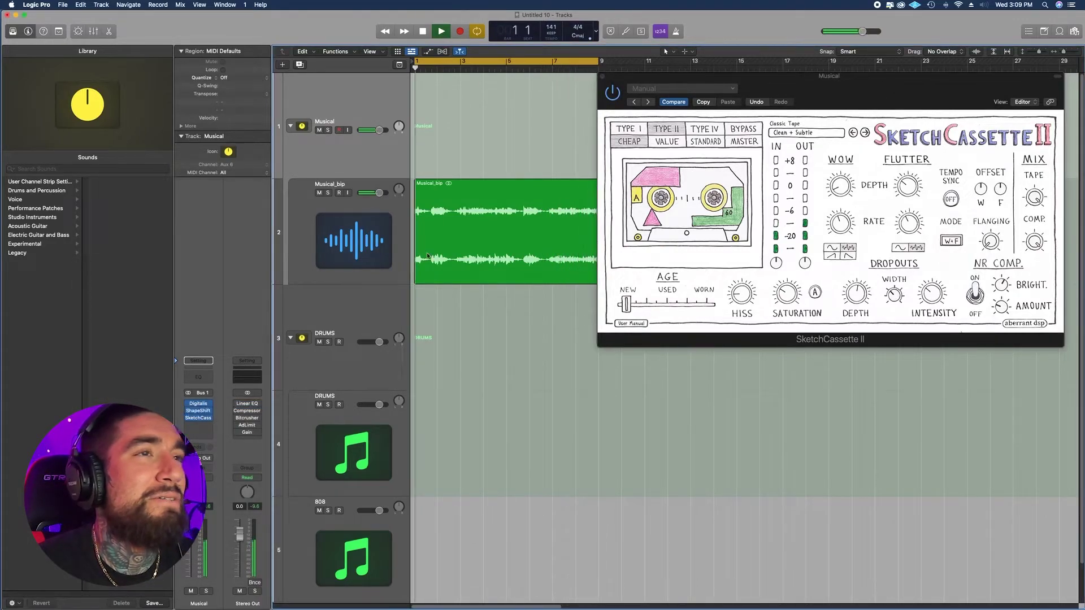
left_click(599, 75)
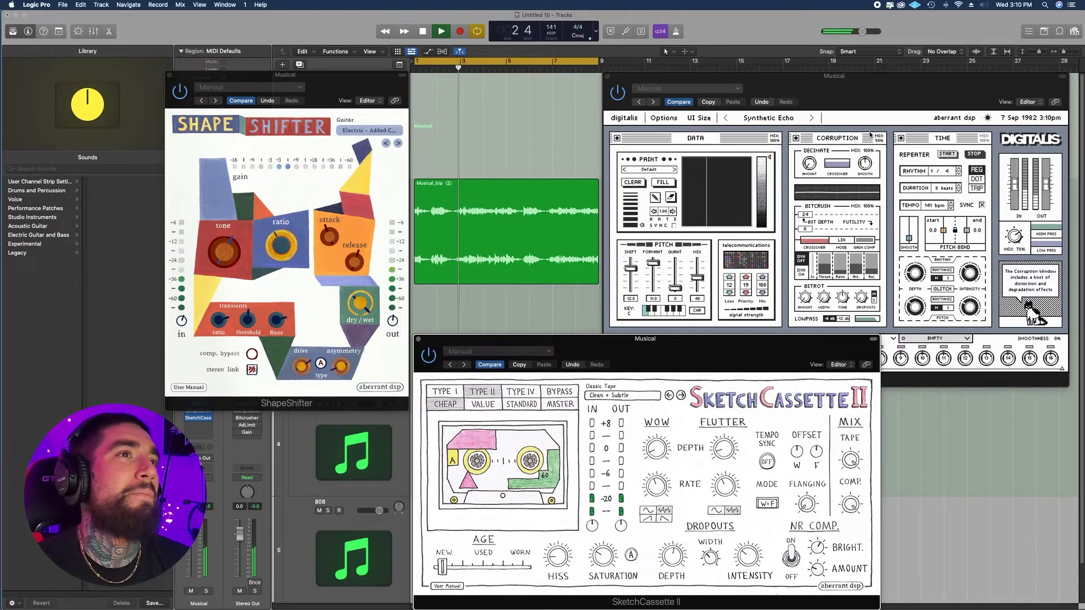
Stop playback and close the SketchCassette II and ShapeShifter windows, leaving Digitalis open
key("space")
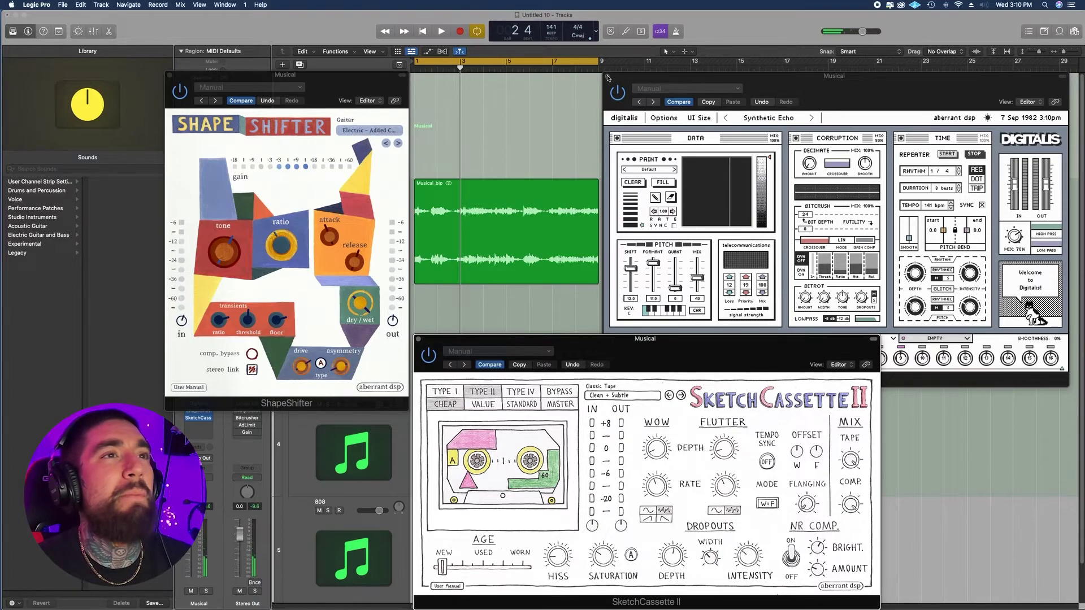
left_click(417, 340)
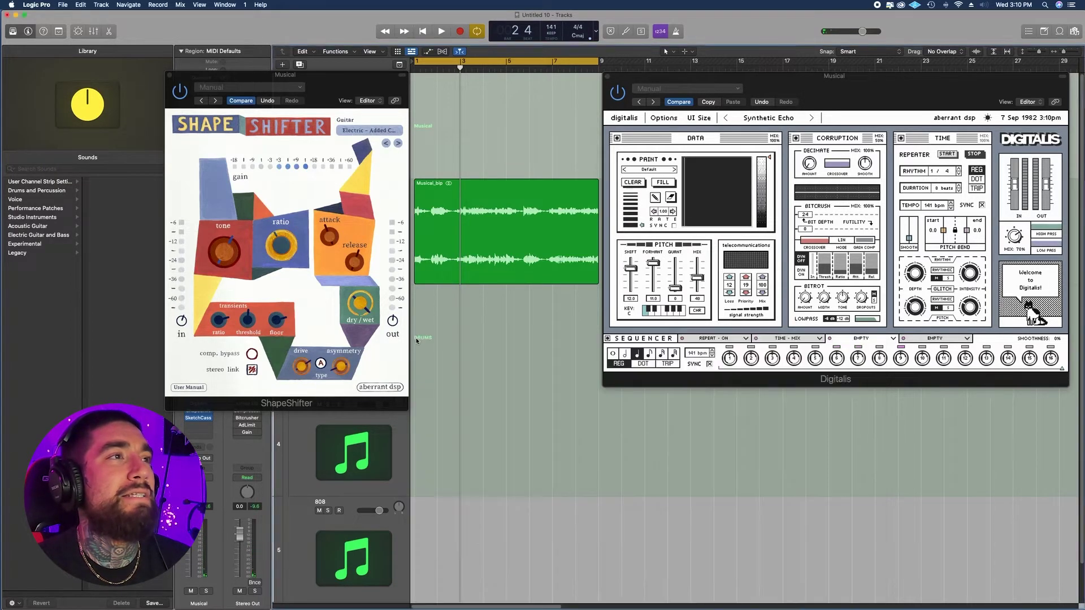
key("super+w")
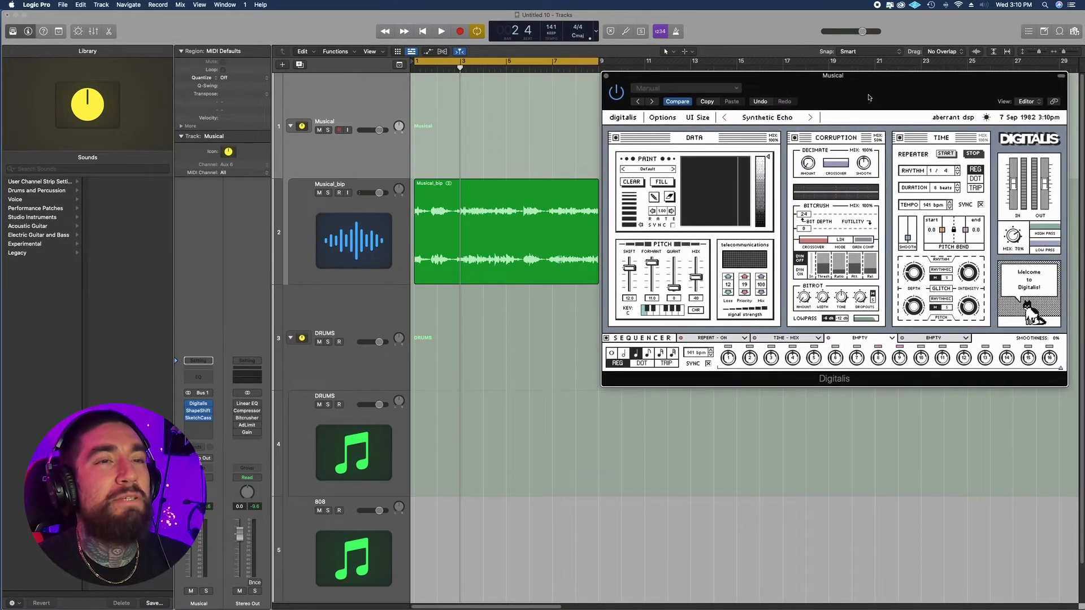